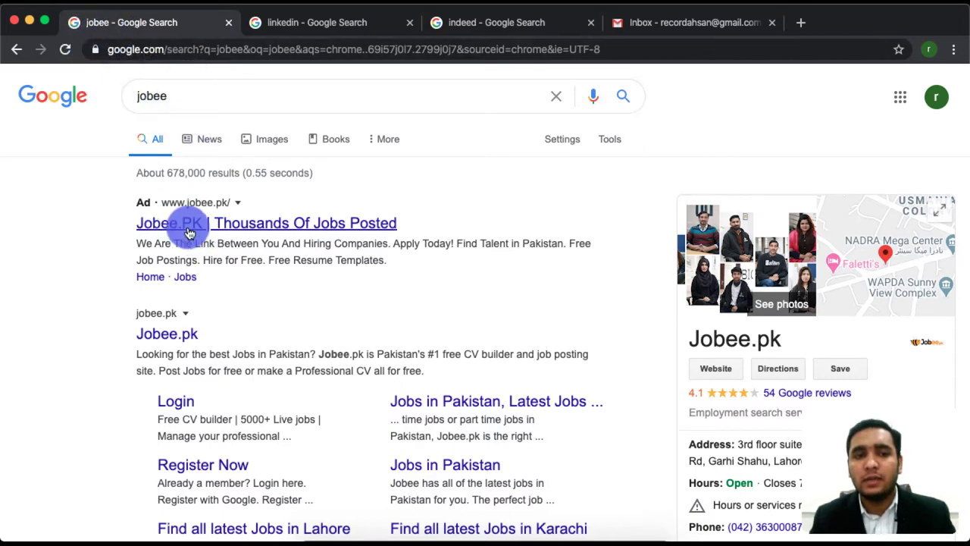
Open jobee.pk through the Jobee.PK ad in the Google search results
scroll(156, 277, down, 3)
scroll(158, 280, up, 2)
scroll(159, 284, up, 1)
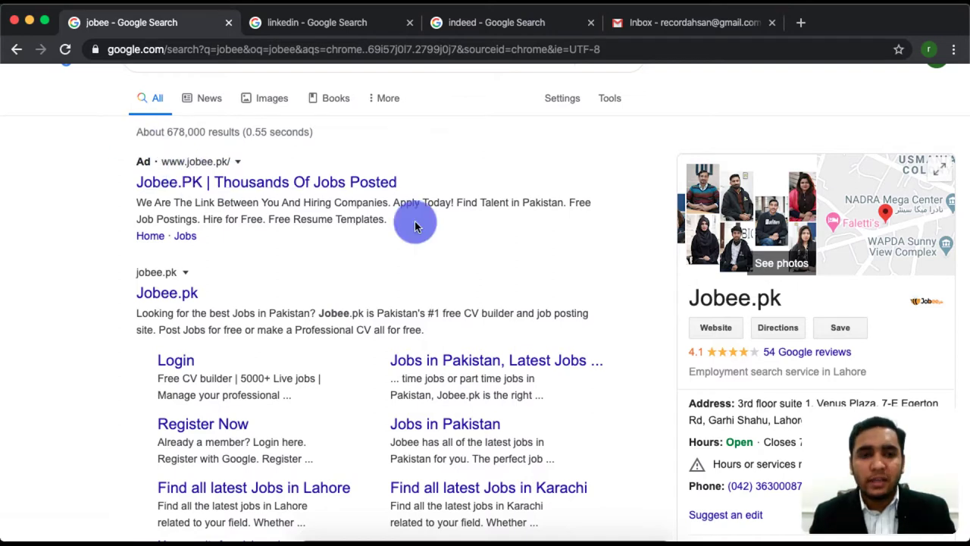
click(165, 294)
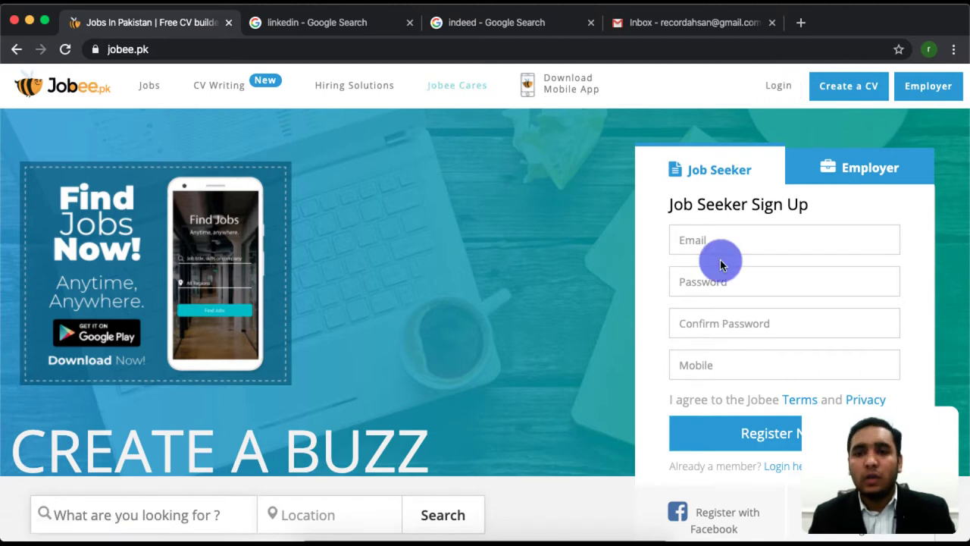
Sign up as a job seeker with an email, Chrome's generated password and a mobile number
click(860, 87)
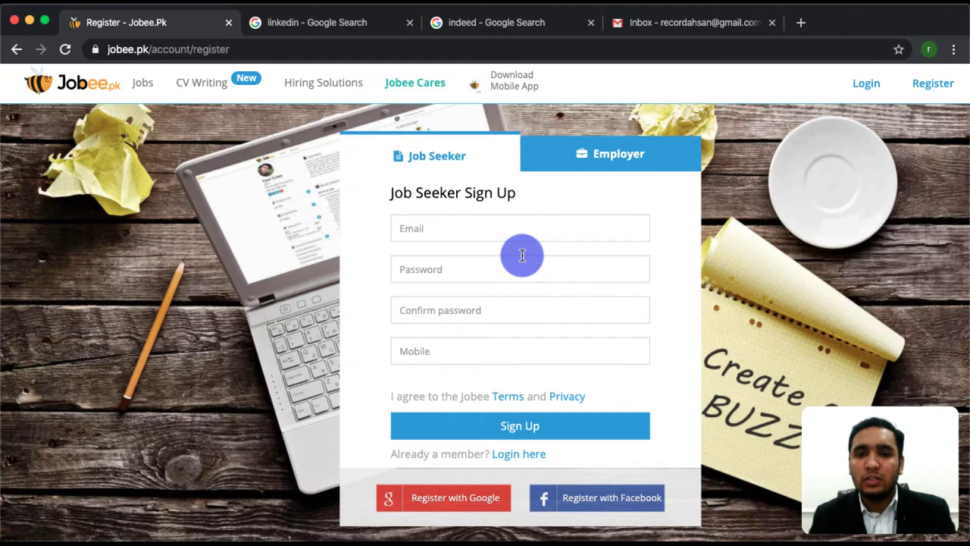
click(471, 229)
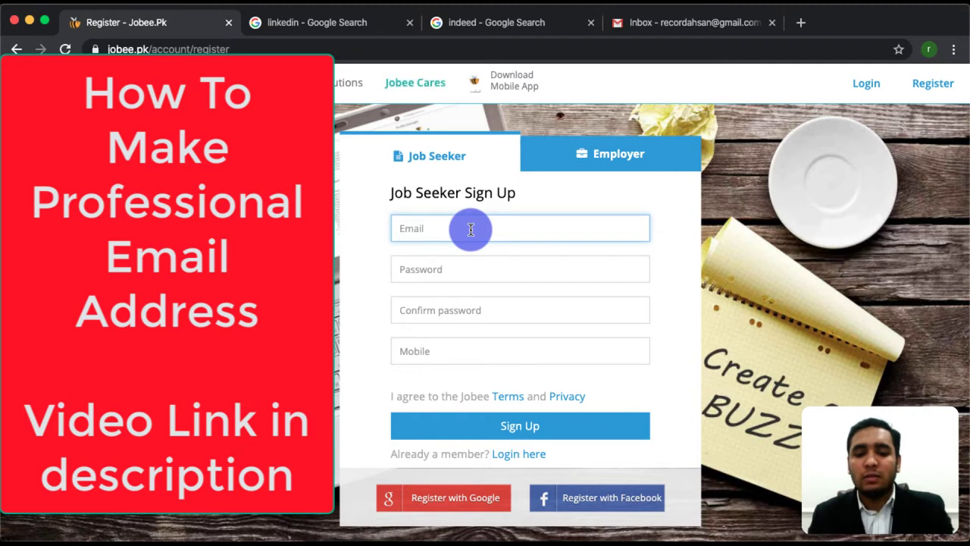
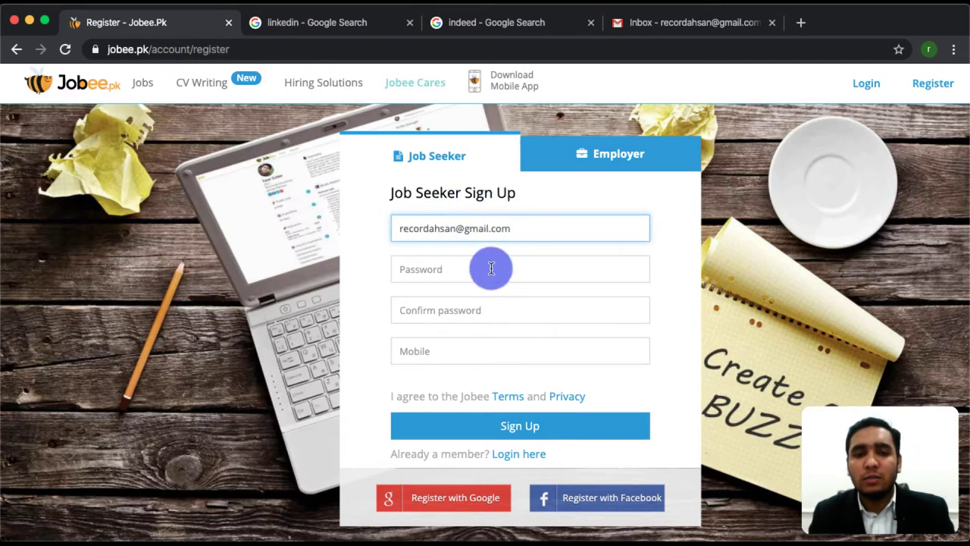
click(493, 270)
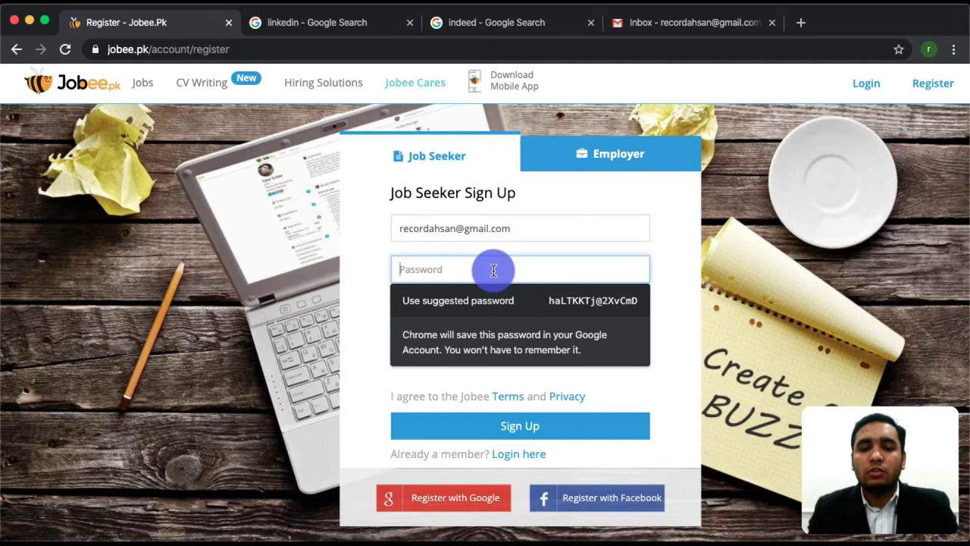
text(a)
click(576, 300)
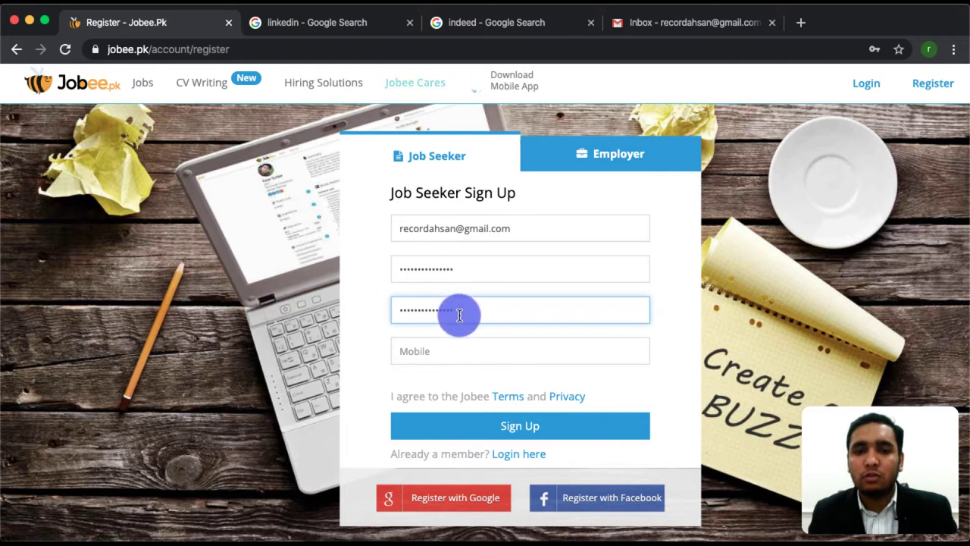
click(448, 353)
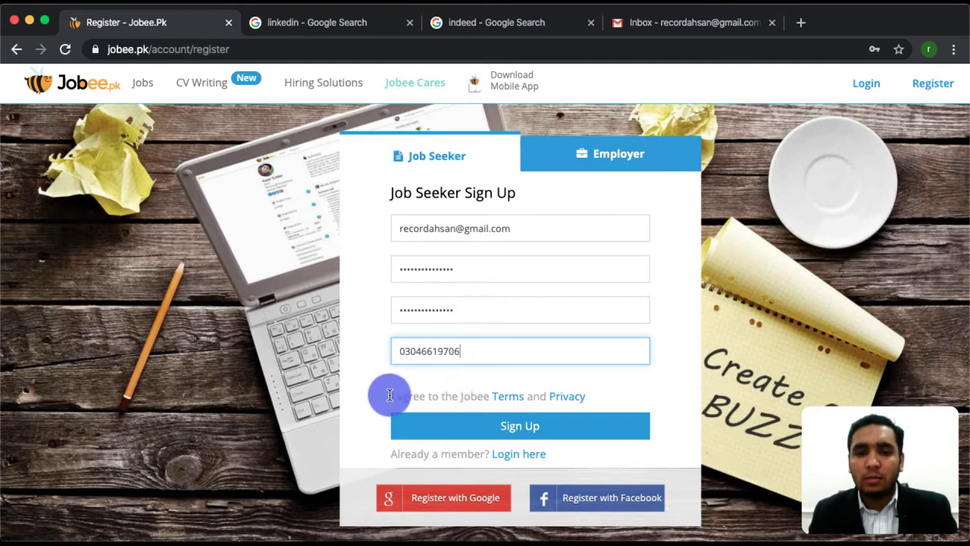
click(530, 429)
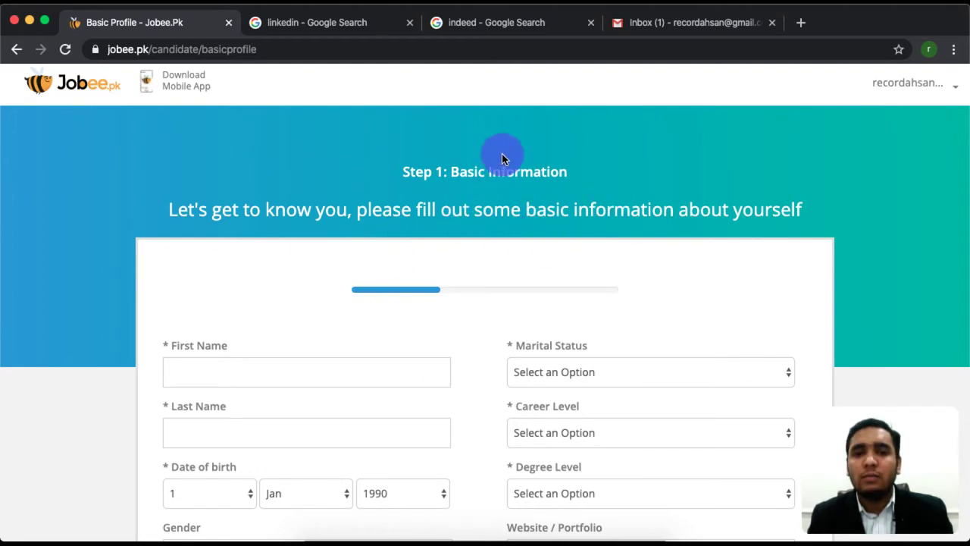
Fill in the name, Single, Department Head and Bachelors in Basic Information
scroll(480, 306, down, 3)
click(273, 235)
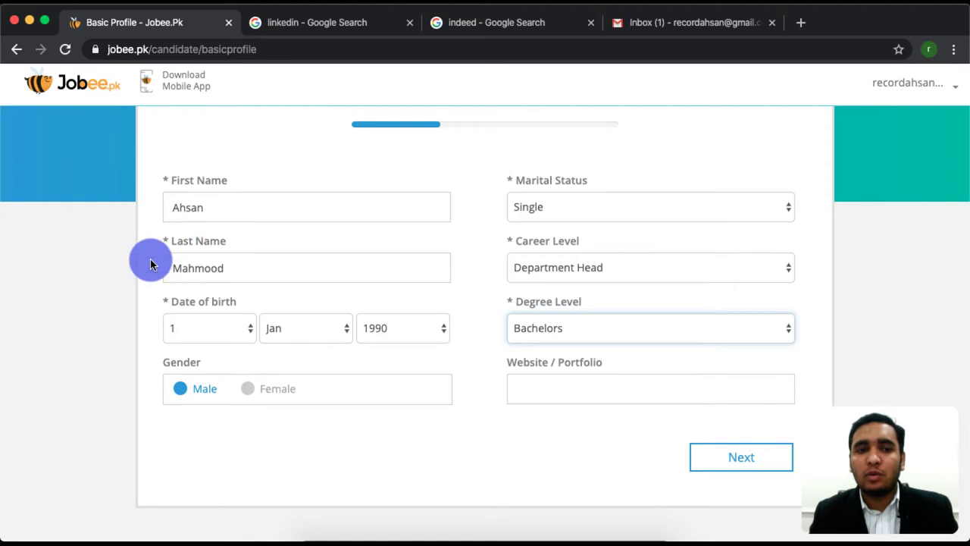
drag(170, 181, 132, 187)
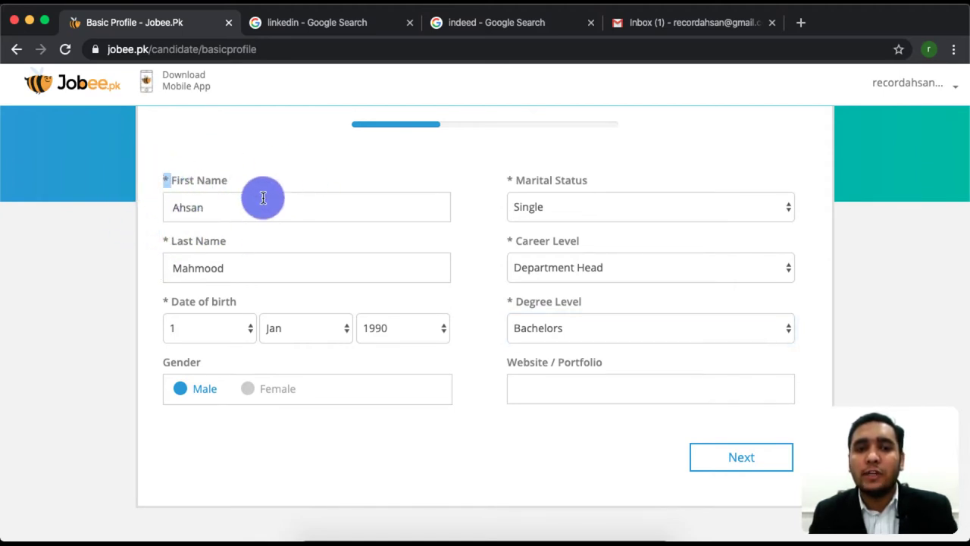
click(728, 454)
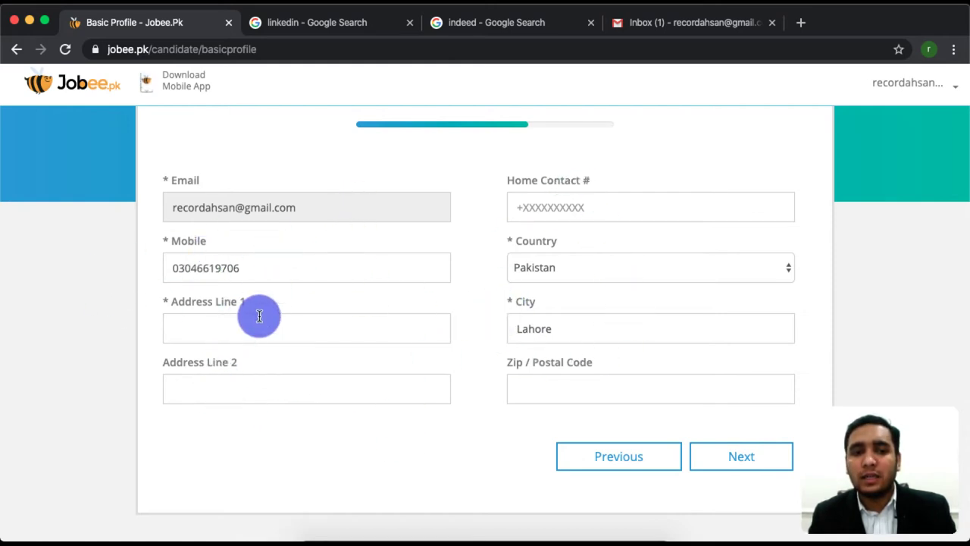
Enter 'lahore' as Address Line 1 and a home contact number, then go on
click(316, 324)
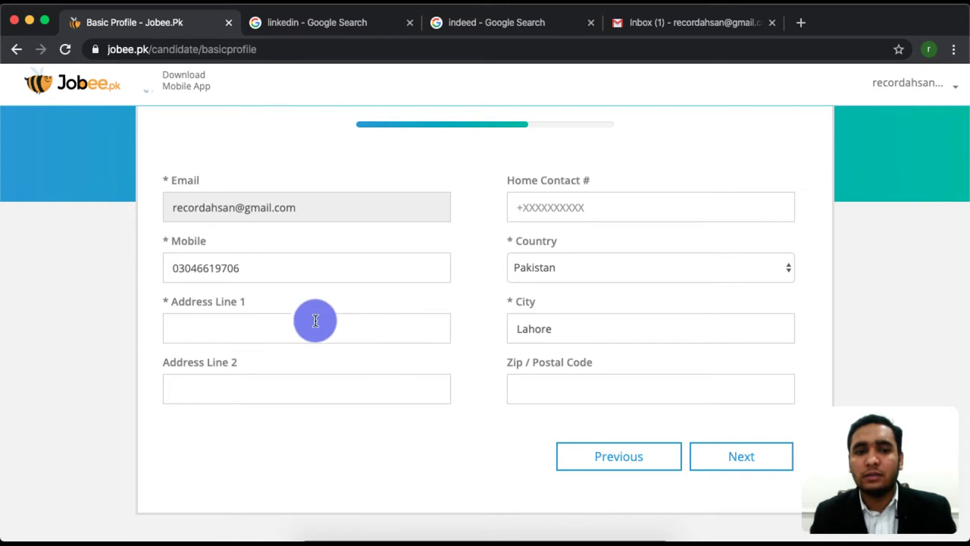
text(lahore)
key(Tab)
key(Tab)
text(0300000000)
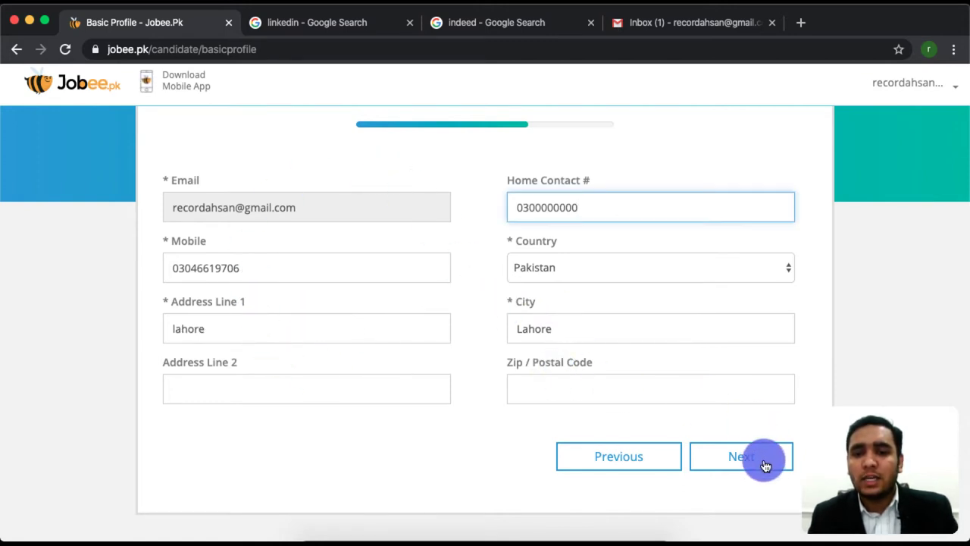
click(758, 459)
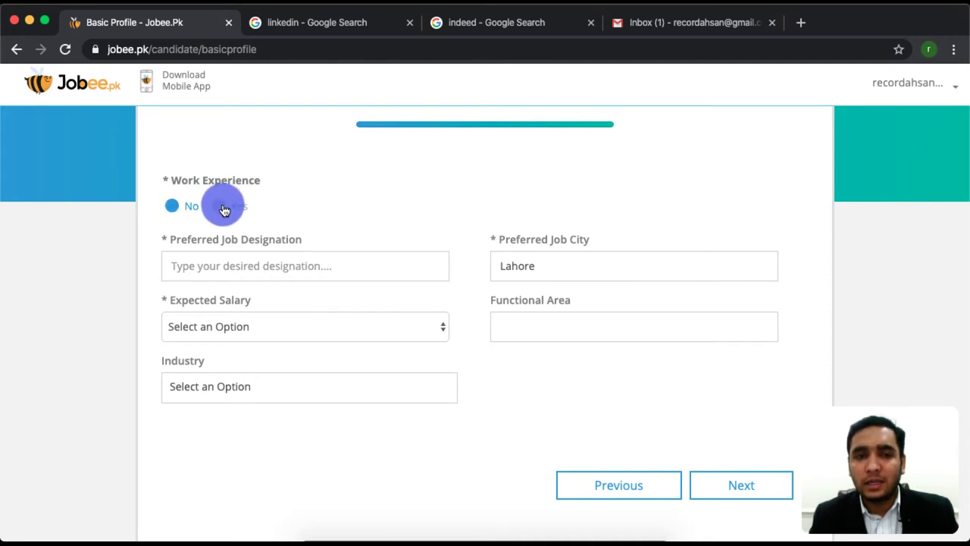
Mark Work Experience Yes: developer at fiverr, under one year, salary 7,000–7,999
click(224, 209)
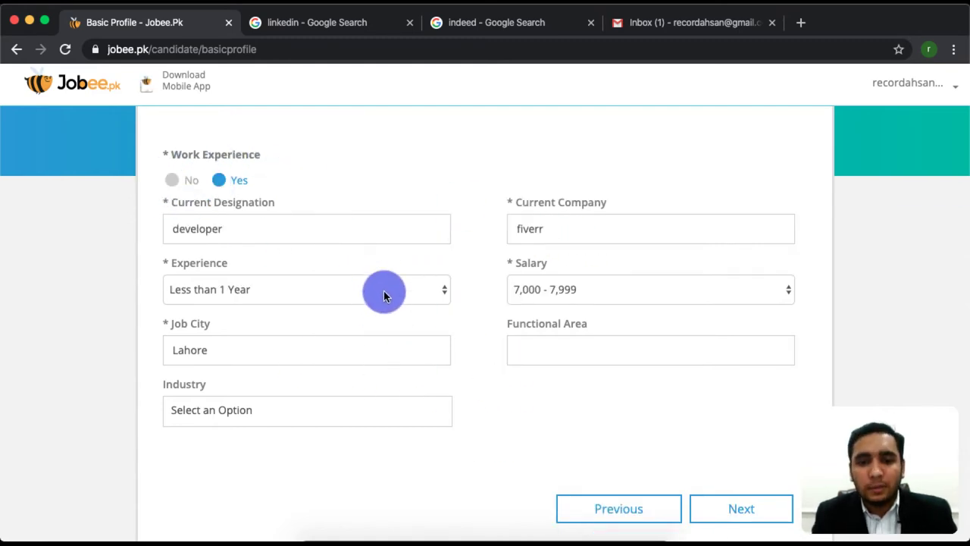
click(747, 507)
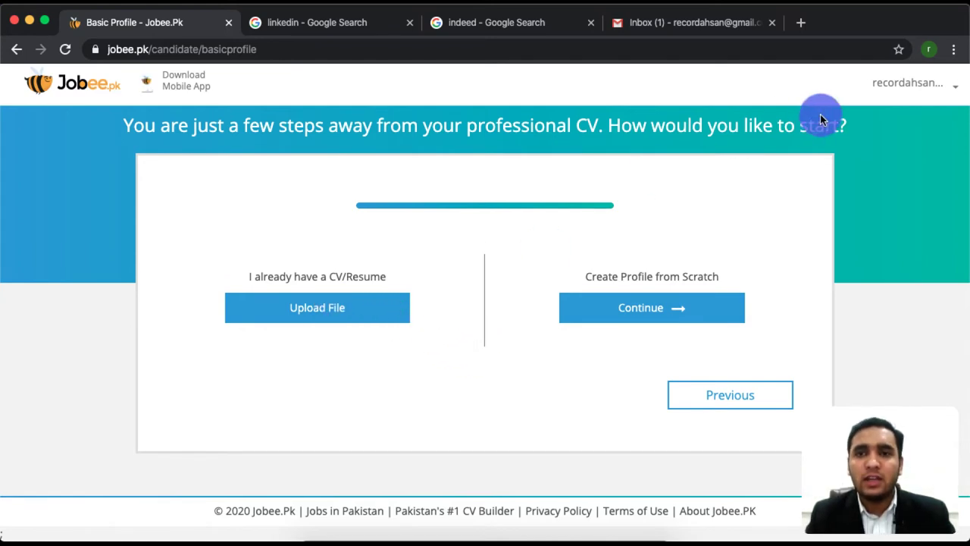
Go to rozee.pk in a new tab and open View Profile from the avatar menu
click(801, 22)
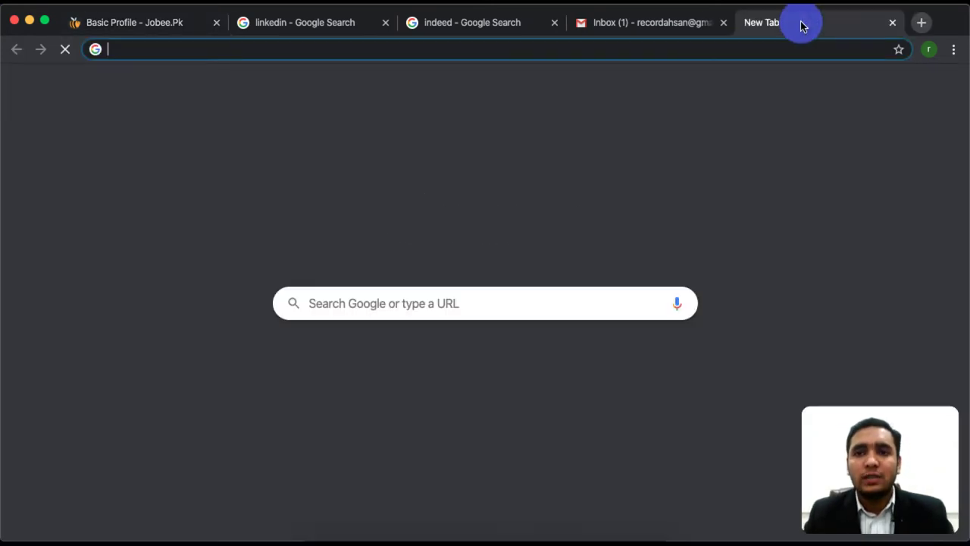
text(rozee)
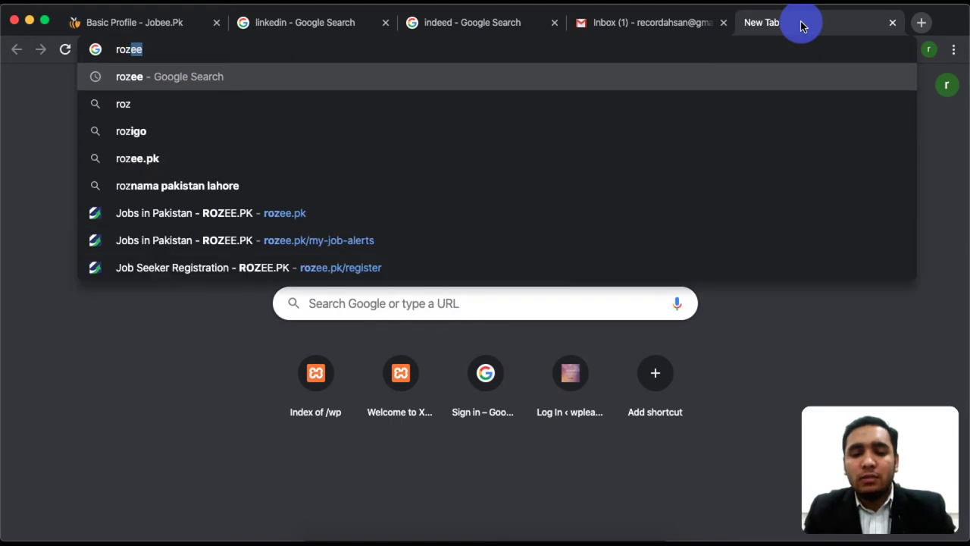
text(.pk)
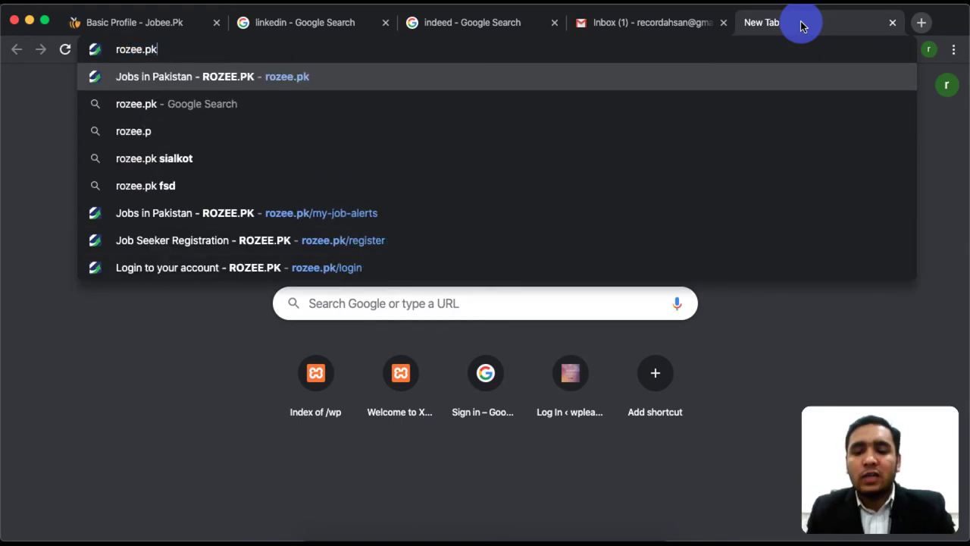
key(Return)
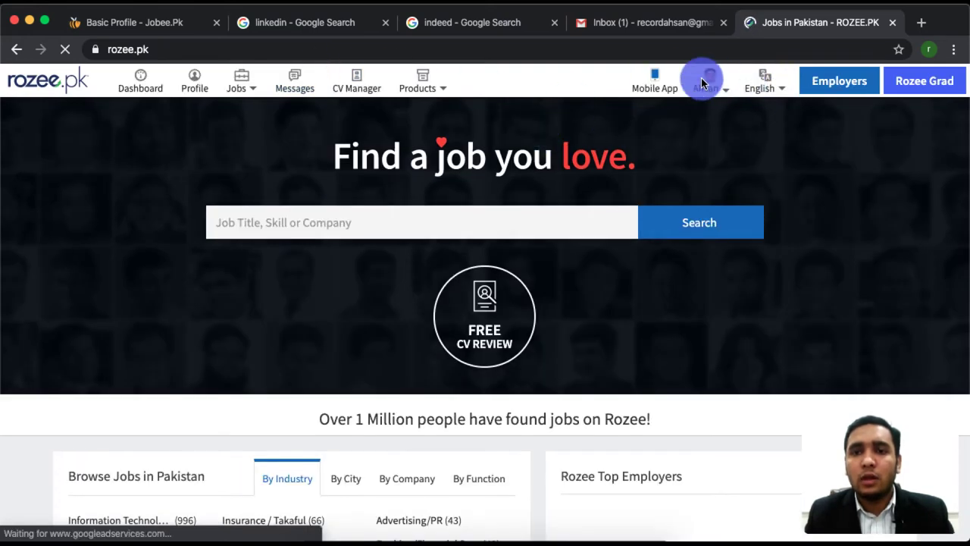
click(714, 83)
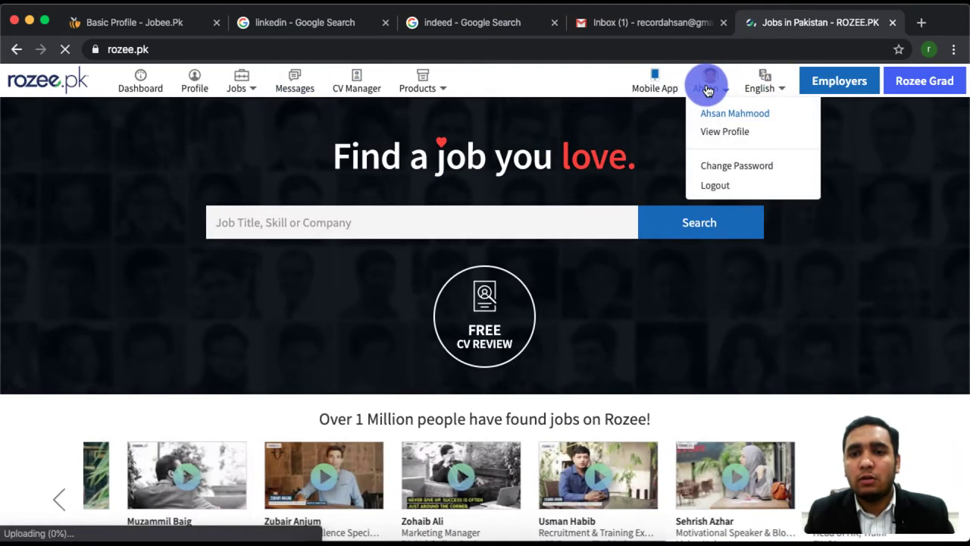
click(476, 199)
click(712, 88)
click(725, 133)
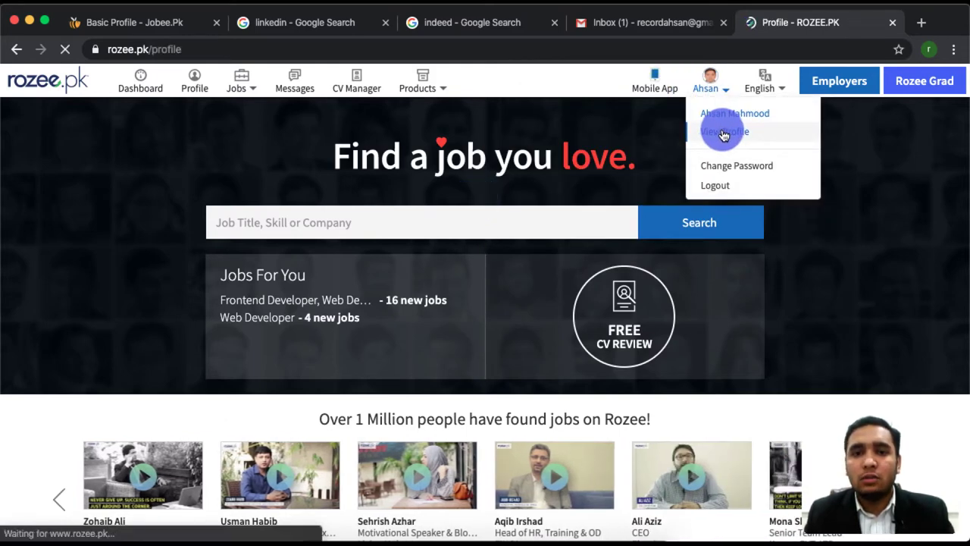
Preview the Rozee profile's Professional CV via Download CV, then close it
scroll(278, 455, down, 3)
scroll(278, 454, down, 15)
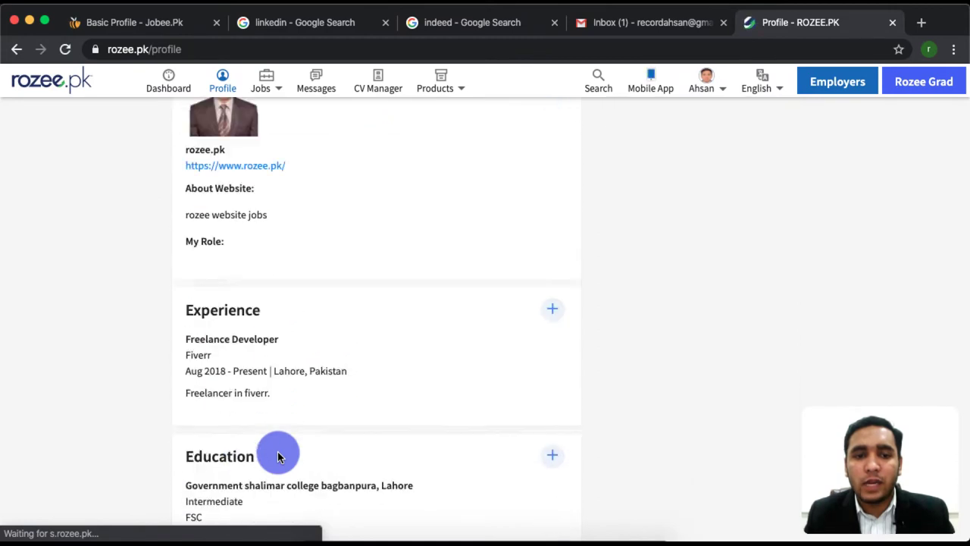
scroll(277, 452, up, 15)
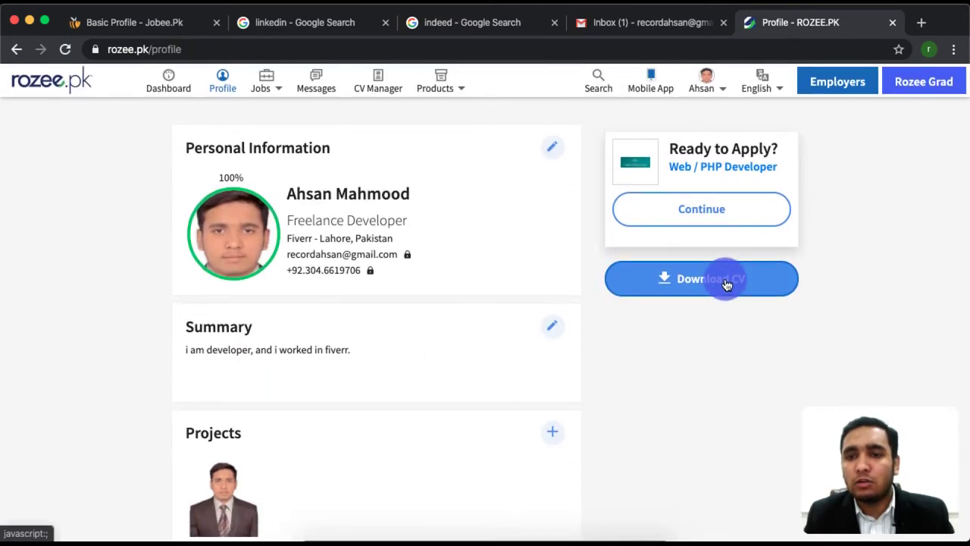
click(725, 281)
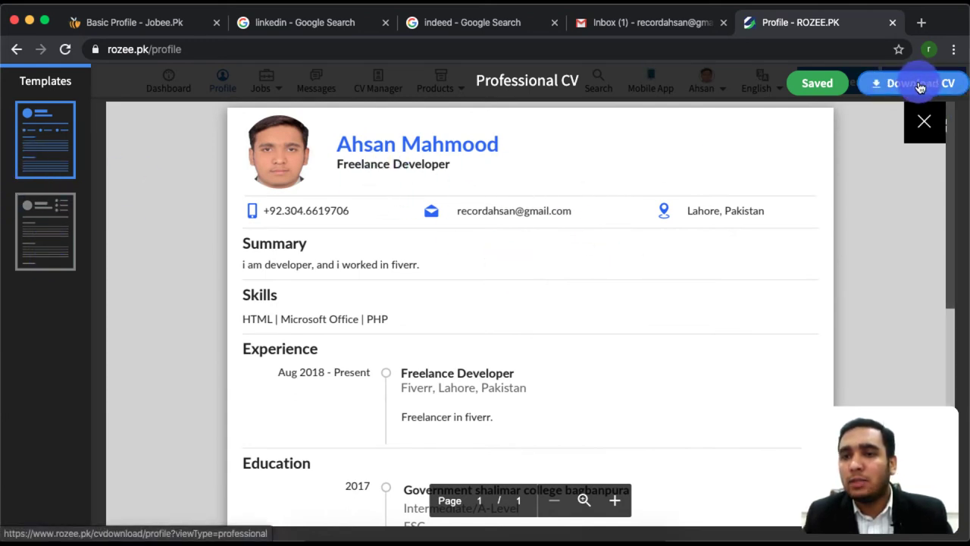
click(921, 121)
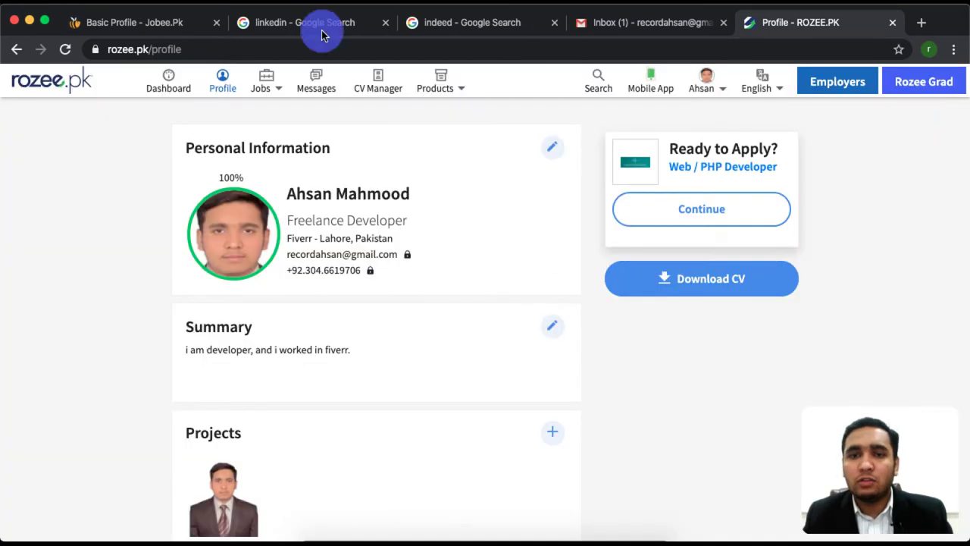
Upload Ahsan-CV.pdf from Downloads as the existing CV and continue the import
click(165, 32)
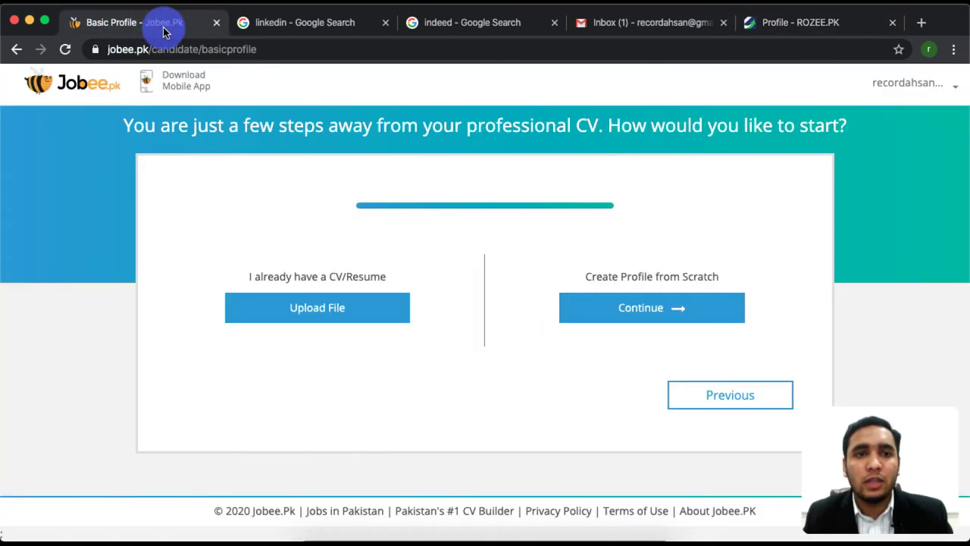
click(308, 313)
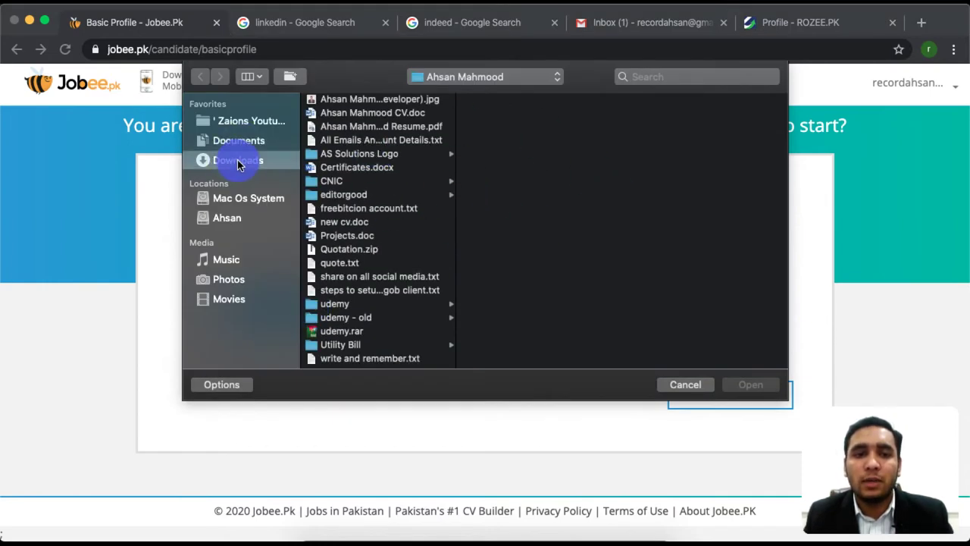
click(238, 163)
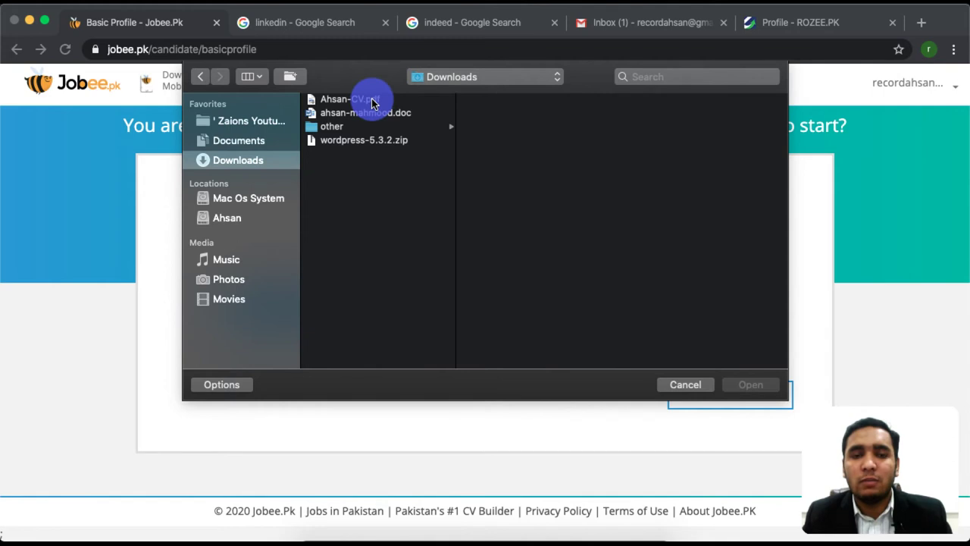
double_click(353, 100)
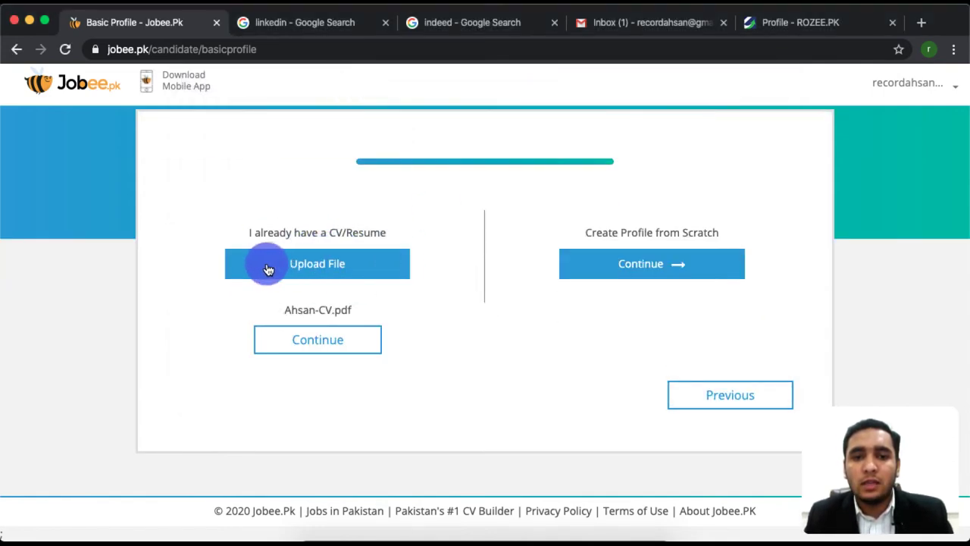
drag(350, 309, 326, 346)
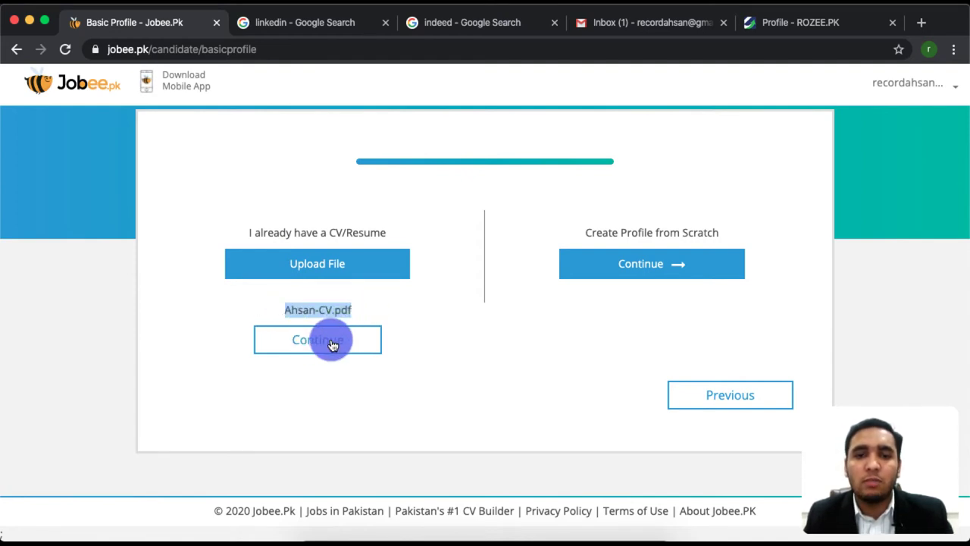
click(332, 344)
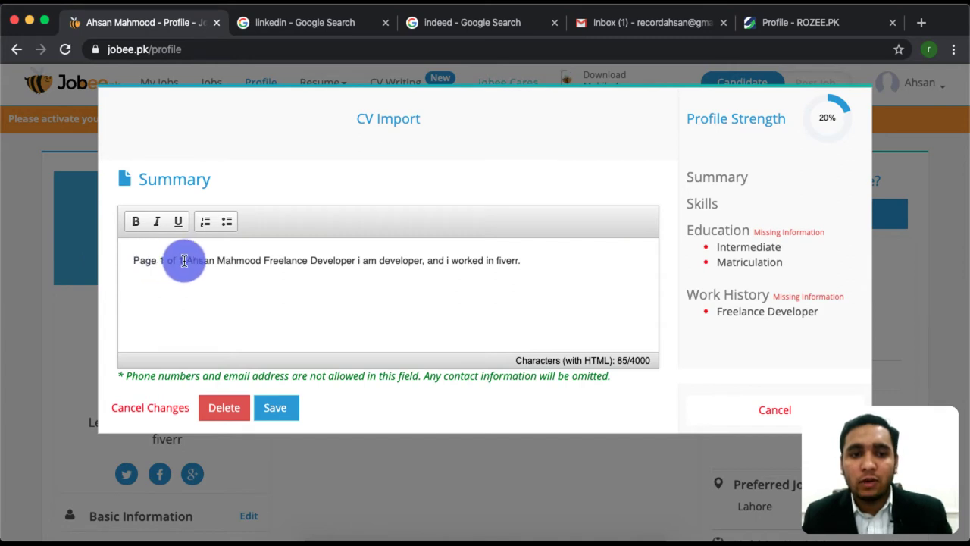
Delete 'Page 1 of 1' from the start of the imported Summary and save it
drag(185, 260, 115, 250)
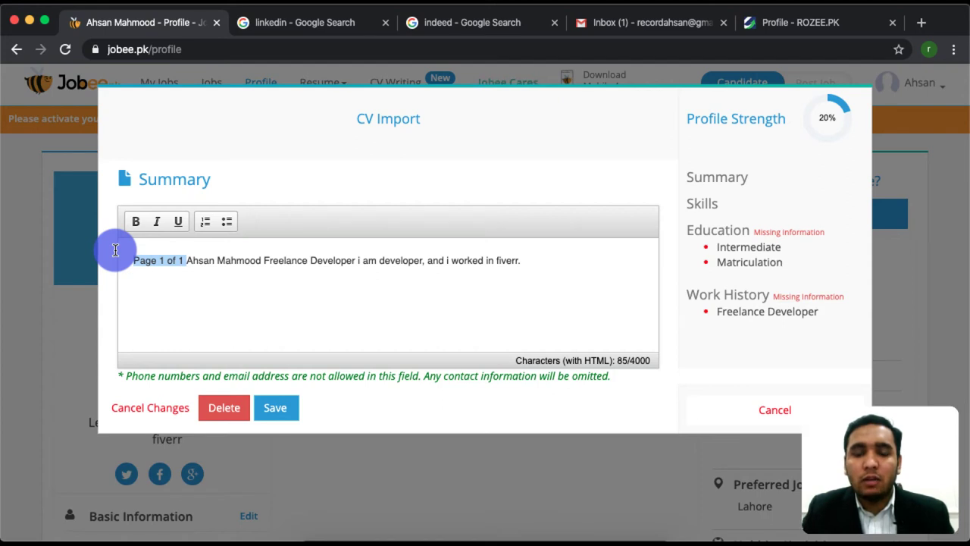
key(BackSpace)
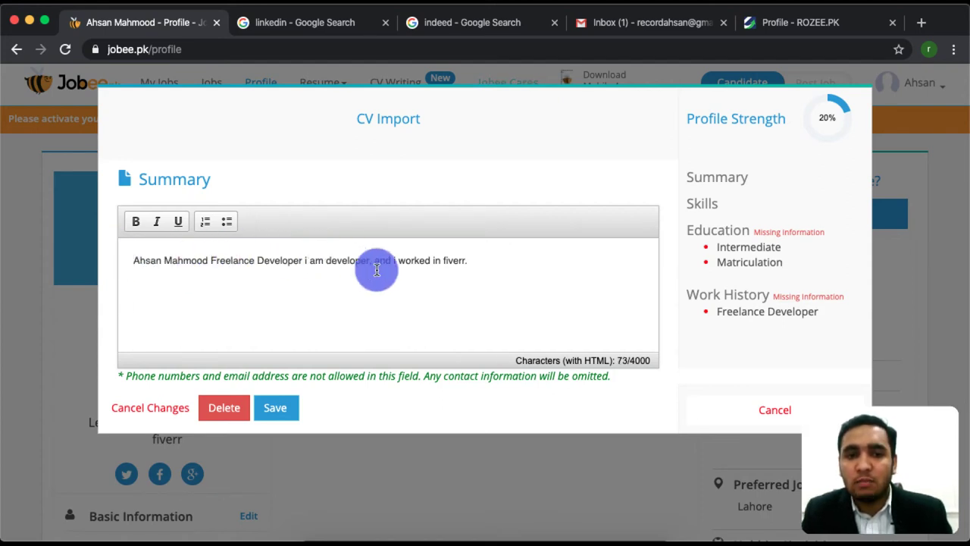
click(276, 415)
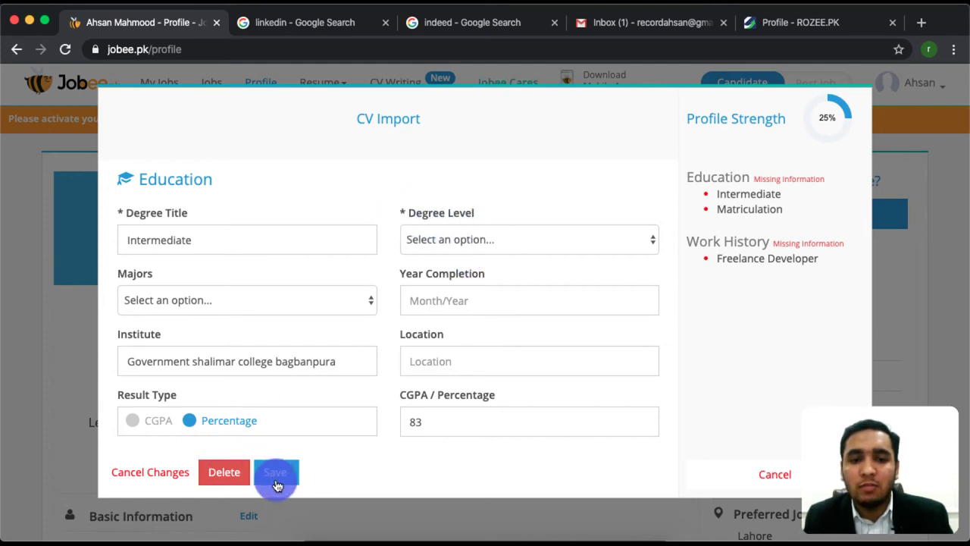
Set the Intermediate entry's degree level to Intermediate/A-Level and save it
click(275, 474)
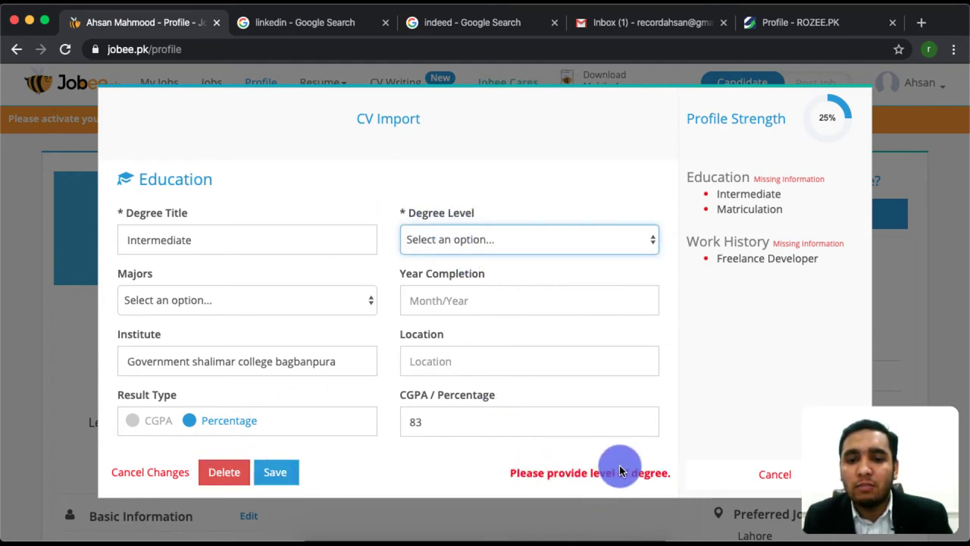
click(490, 241)
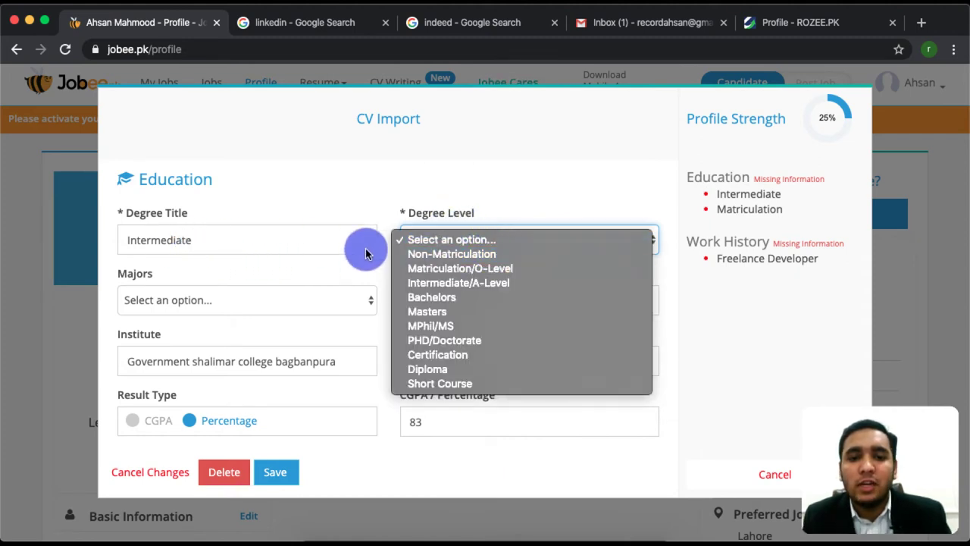
click(474, 283)
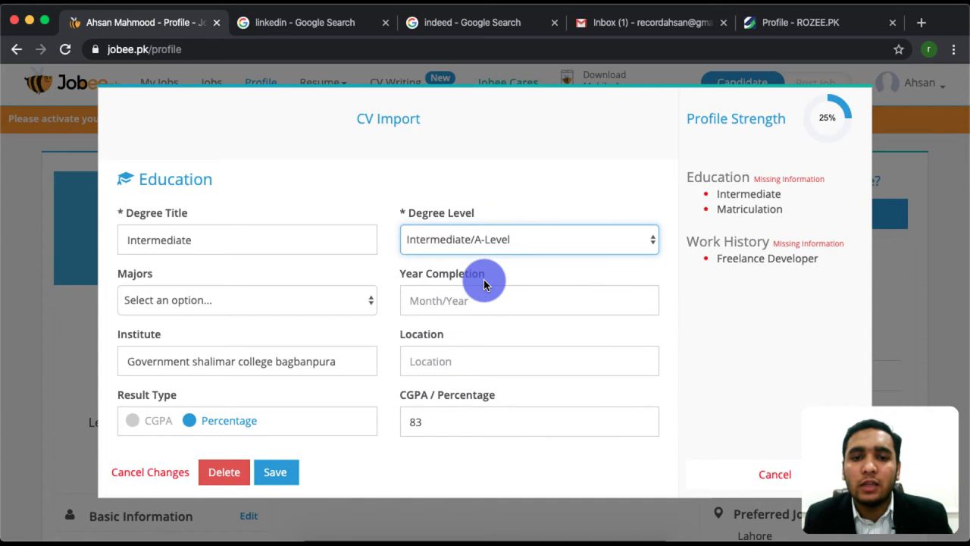
click(274, 473)
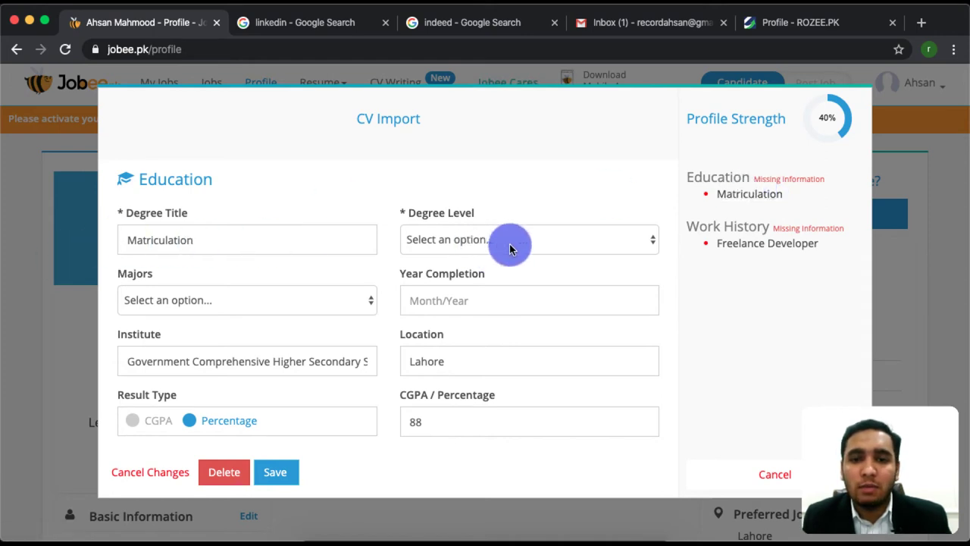
Set the Matriculation entry's degree level to Matriculation/O-Level and save it
click(272, 475)
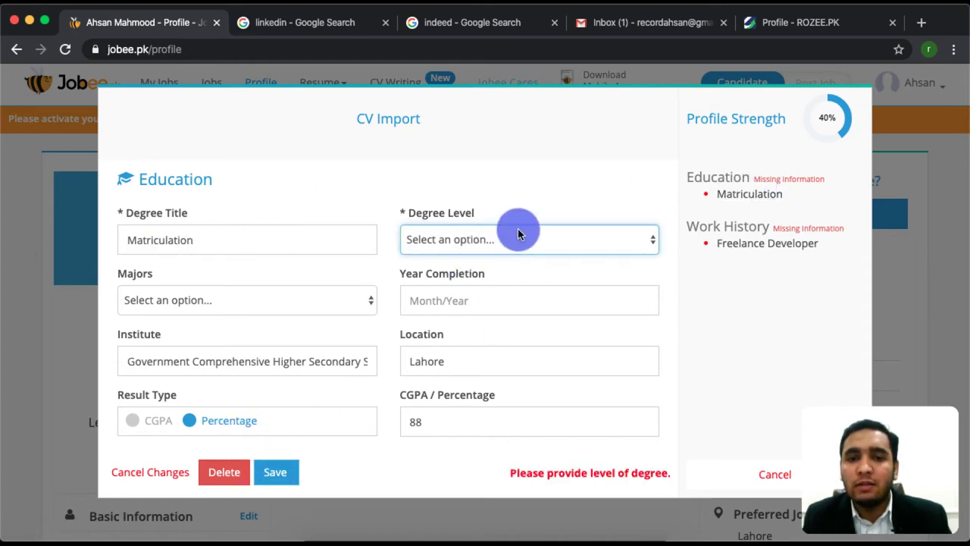
click(623, 236)
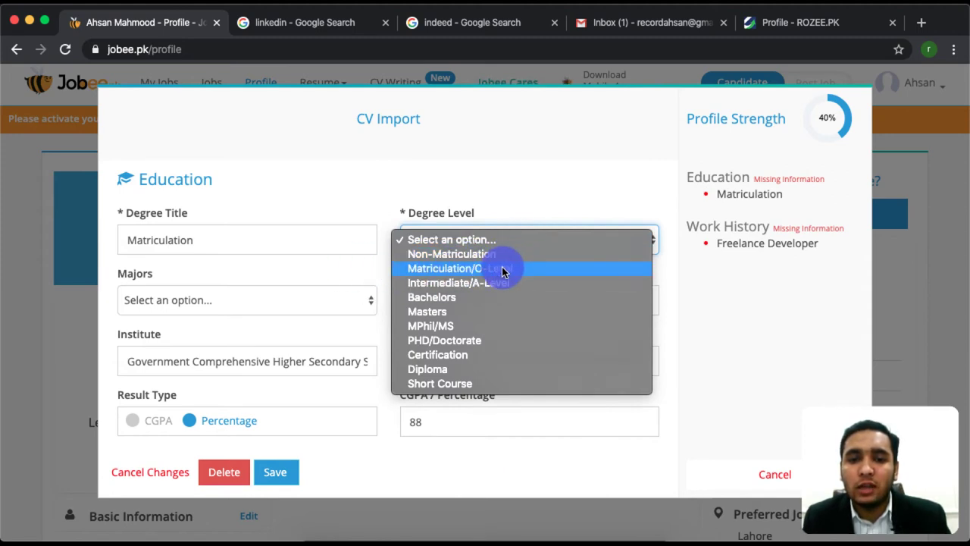
click(502, 270)
click(276, 470)
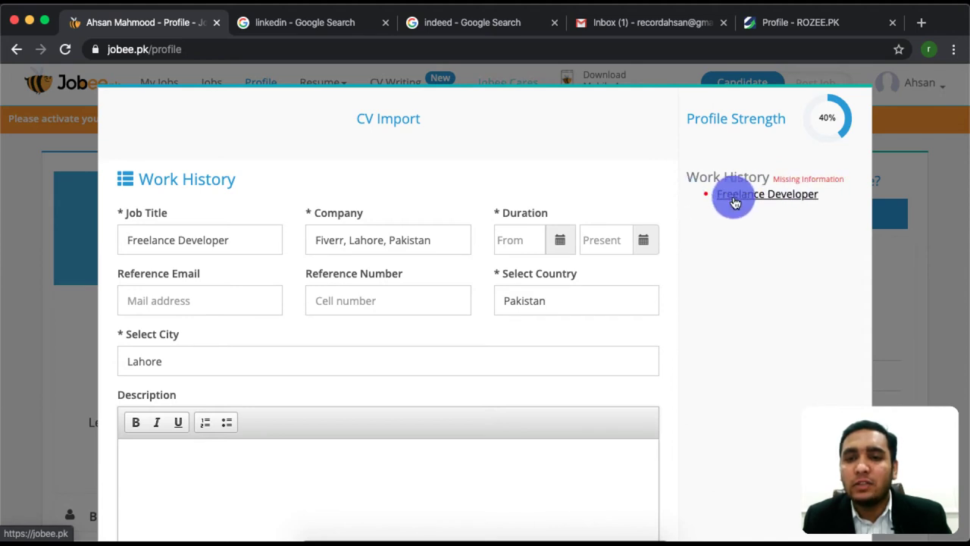
Set the Freelance Developer job's From date to Feb 2018 and save the entry
scroll(394, 334, down, 2)
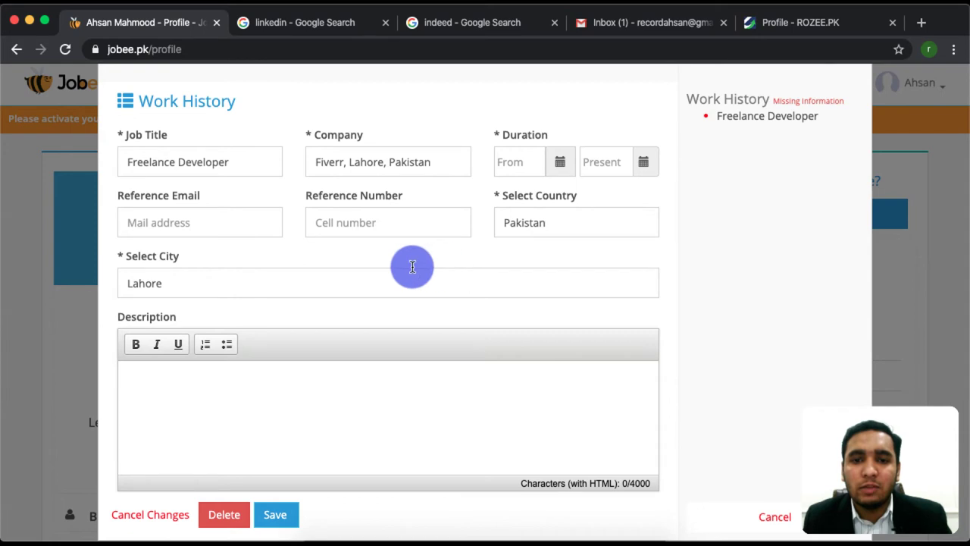
click(289, 519)
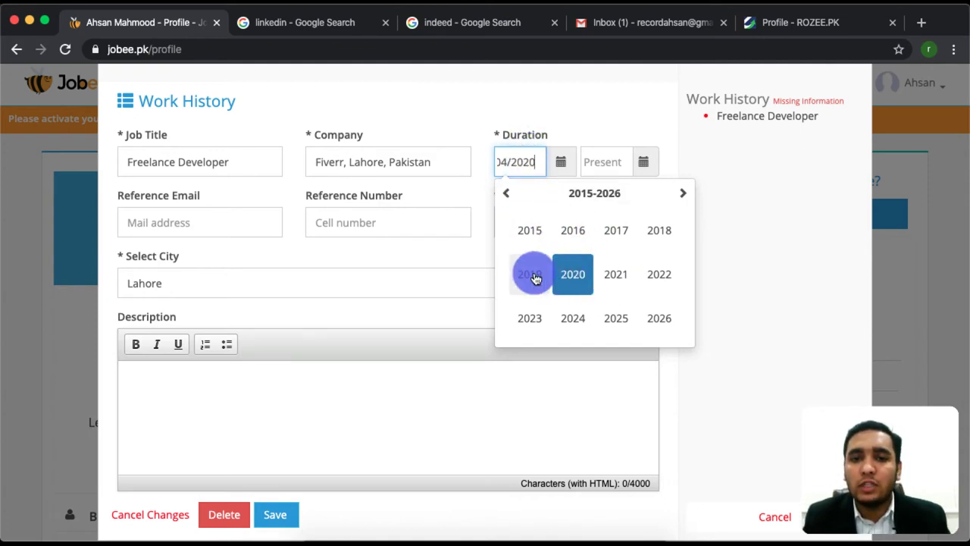
click(568, 269)
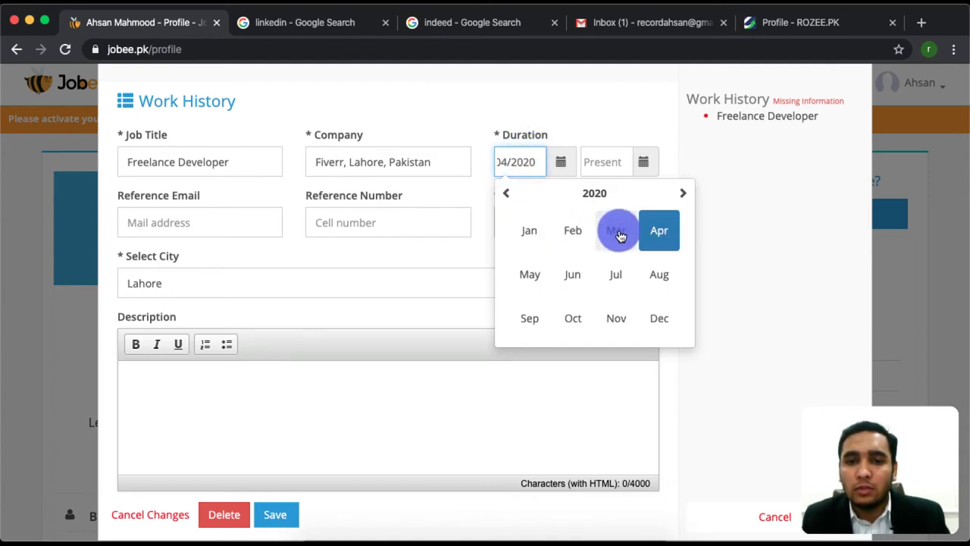
click(503, 197)
click(576, 229)
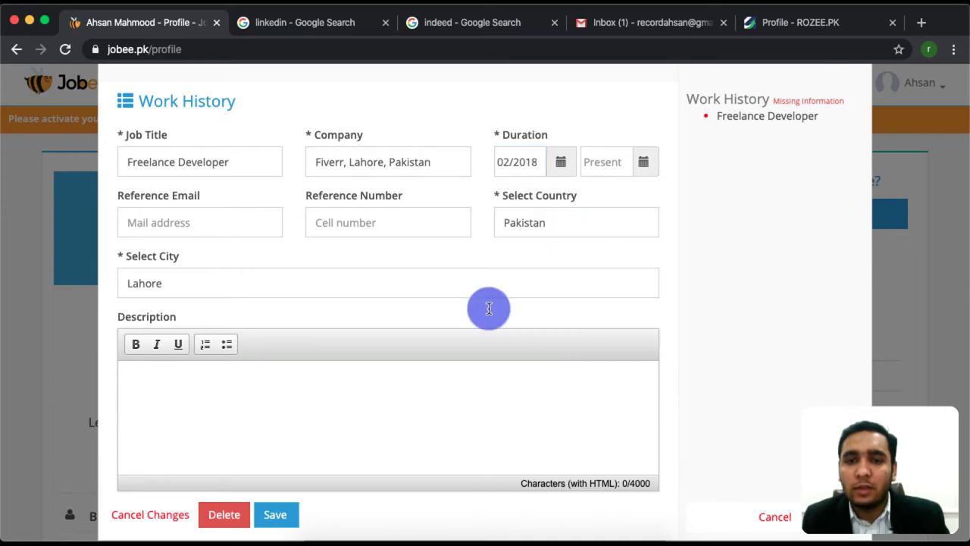
click(278, 520)
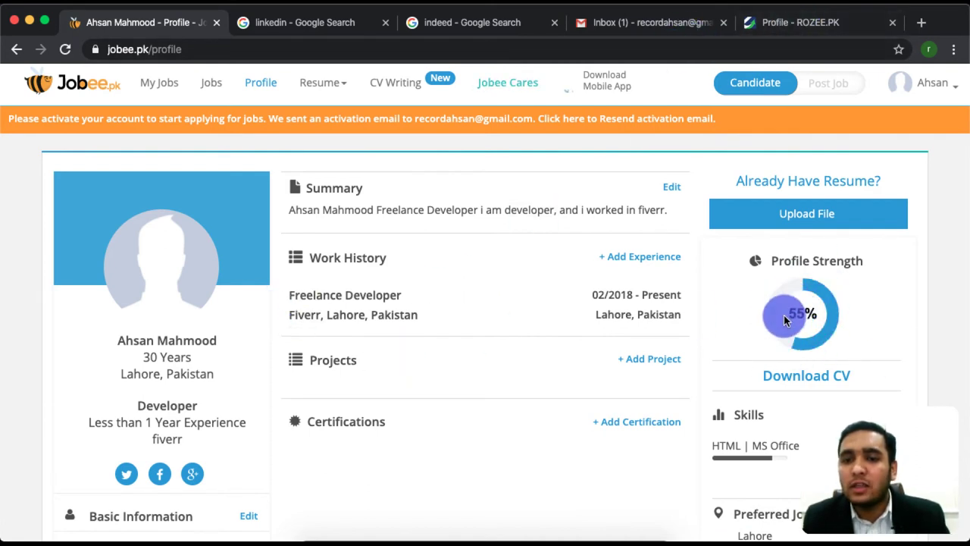
Scroll down the profile and open the Add dialog for Languages
scroll(807, 317, down, 3)
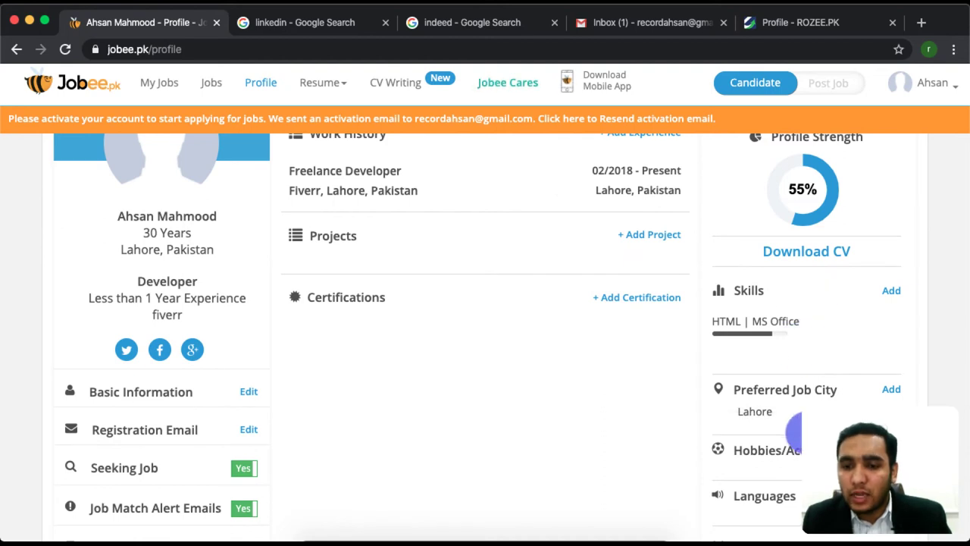
scroll(794, 431, down, 3)
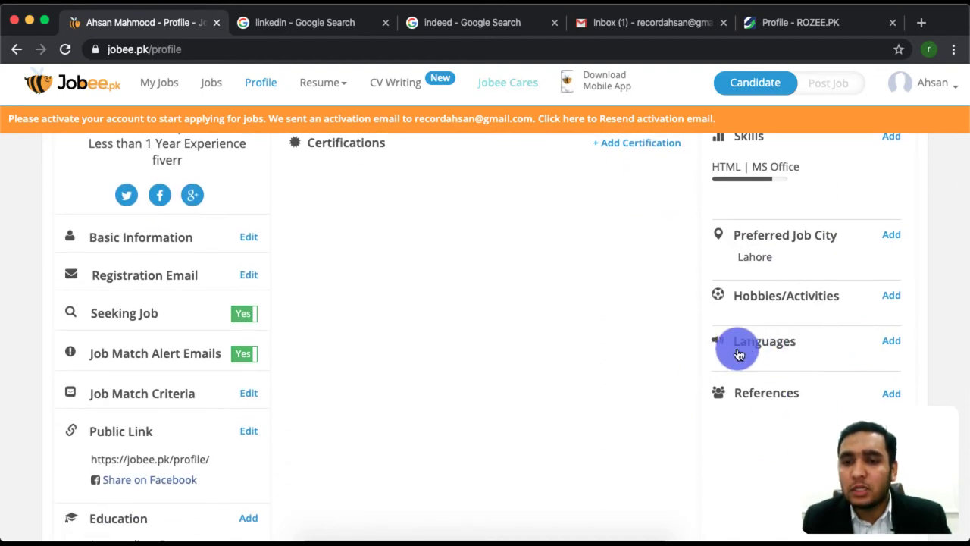
click(891, 341)
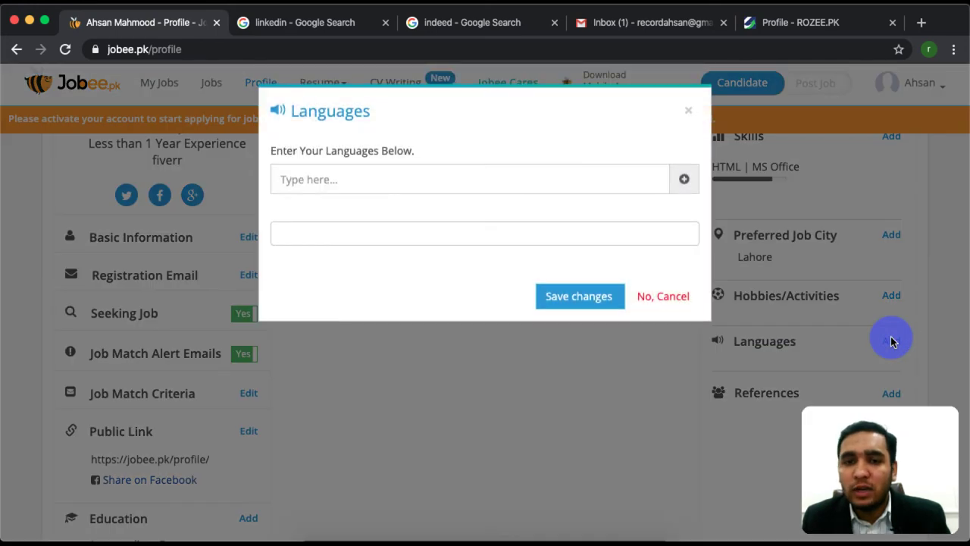
Add Urdu and English as profile languages, set to Medium level, and save them
click(496, 185)
text(urdu)
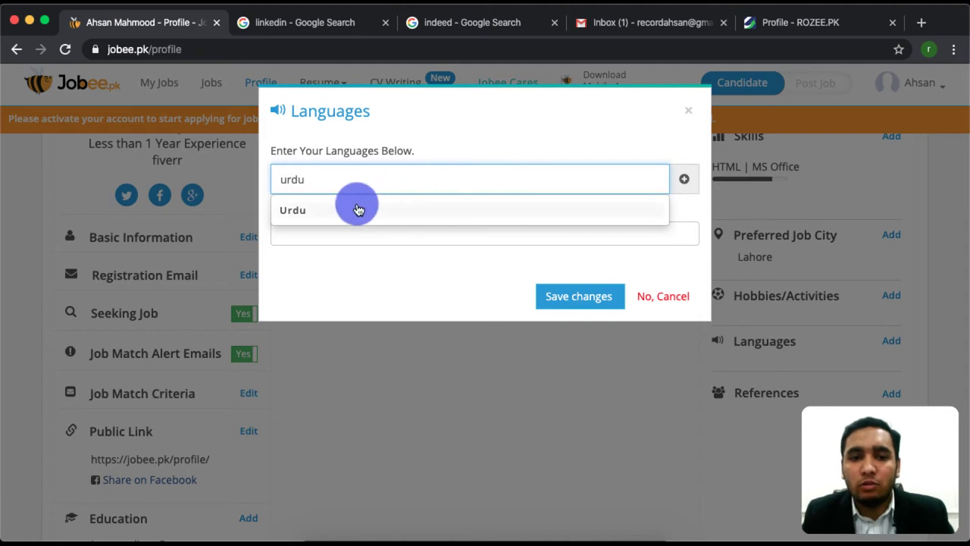
click(357, 210)
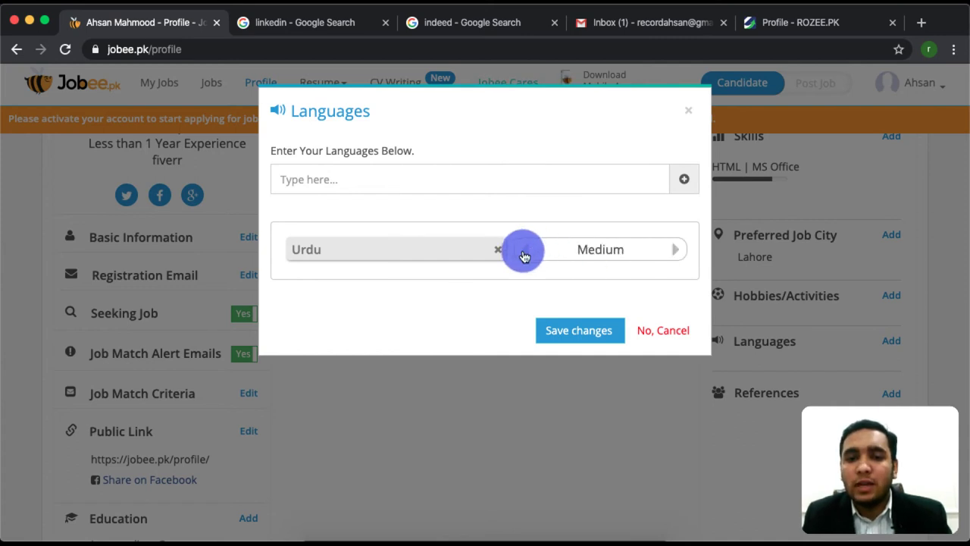
click(602, 181)
text(en)
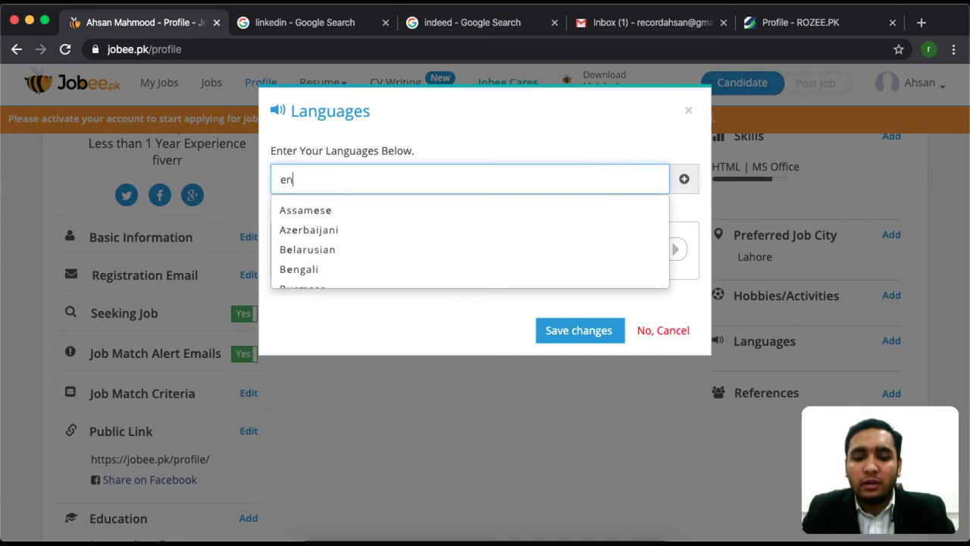
text(gli)
click(407, 207)
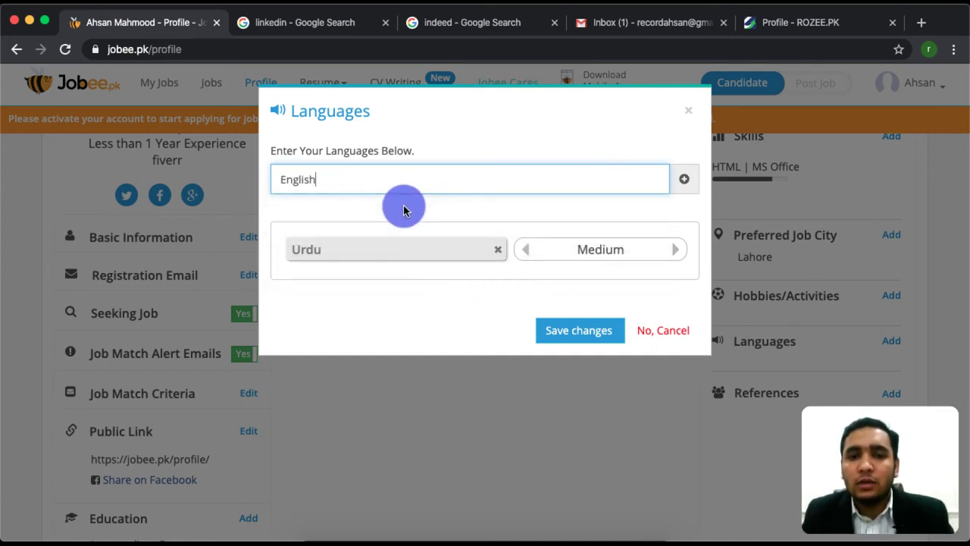
double_click(296, 183)
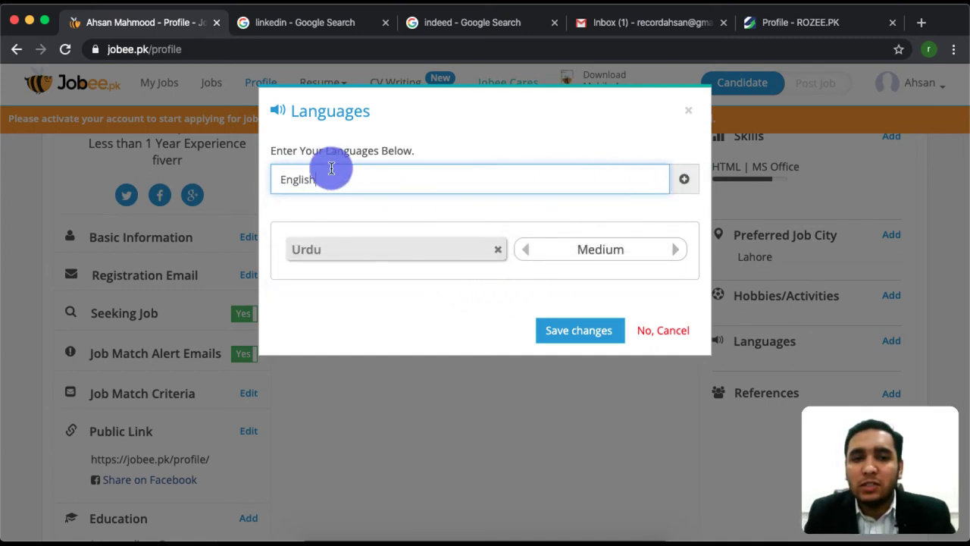
click(681, 178)
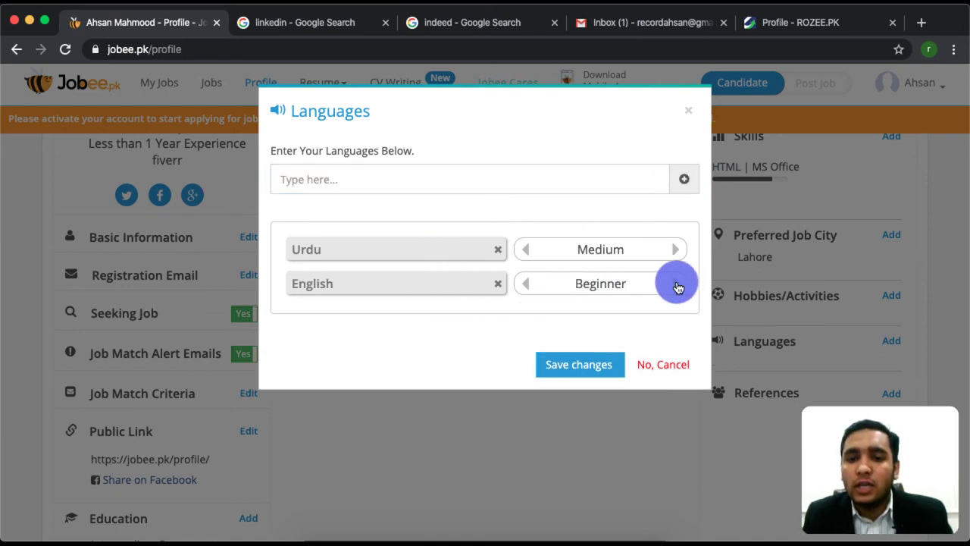
click(676, 285)
click(583, 366)
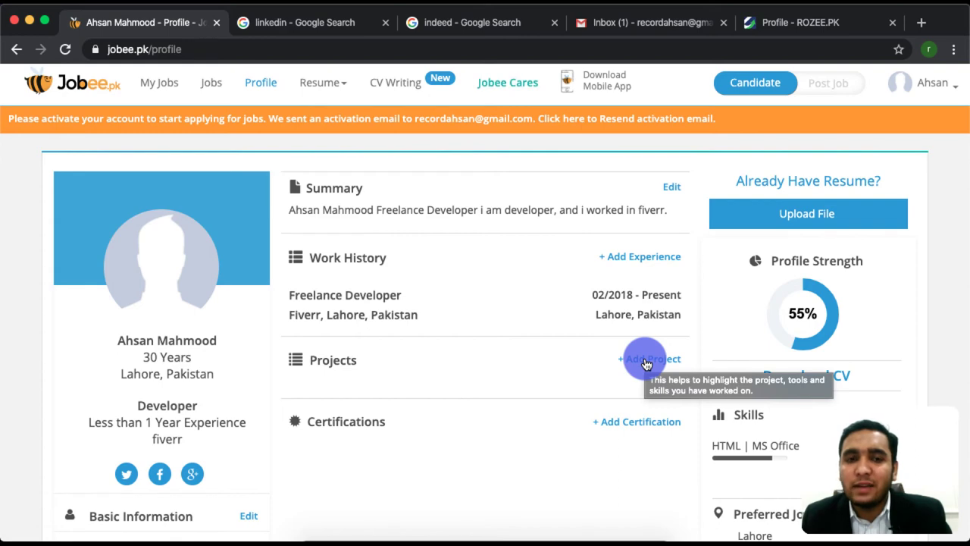
Save the 'website' project after setting its missing end date to January 2020
click(660, 358)
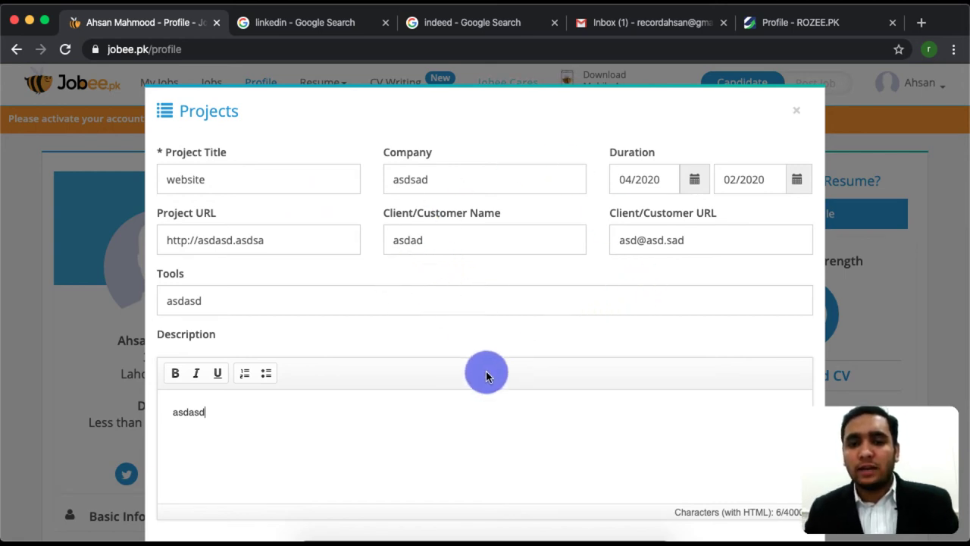
scroll(486, 373, down, 2)
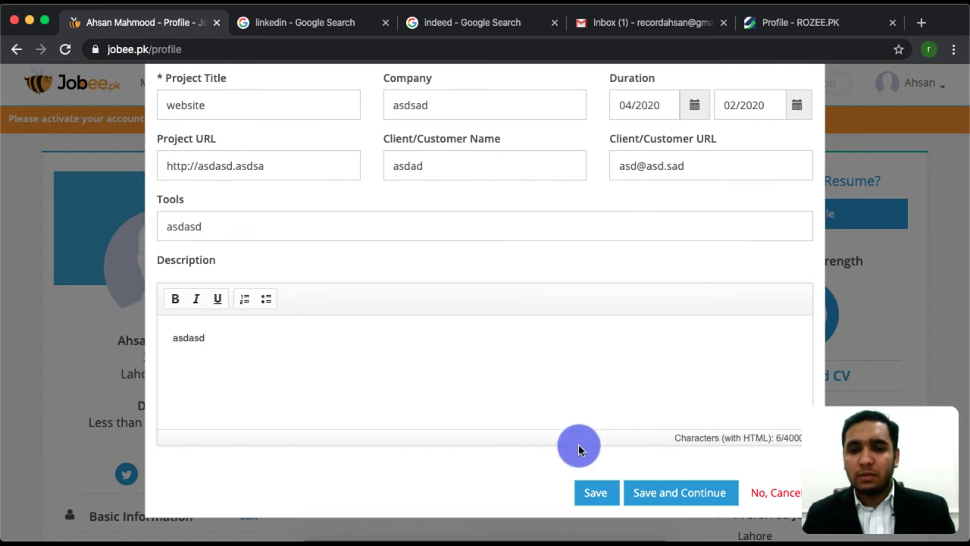
click(596, 493)
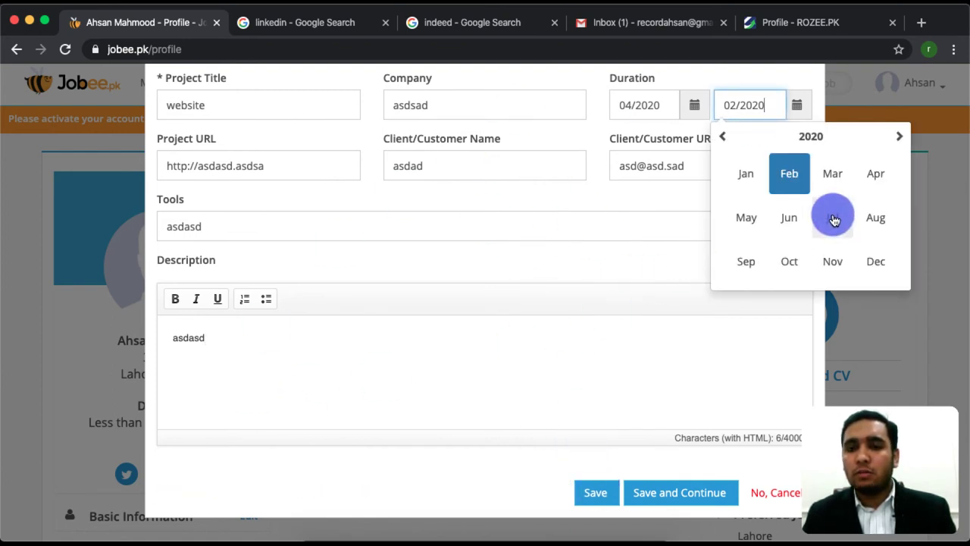
click(744, 177)
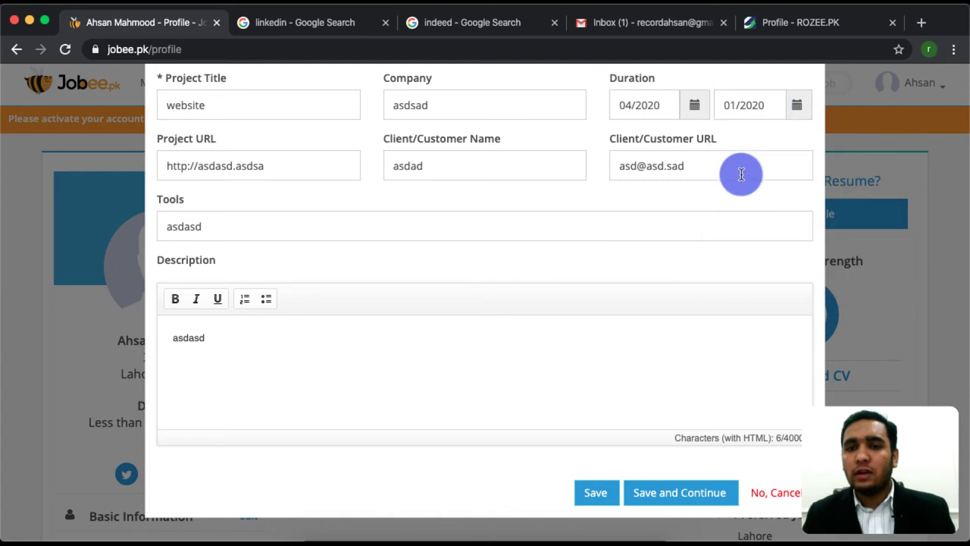
click(596, 492)
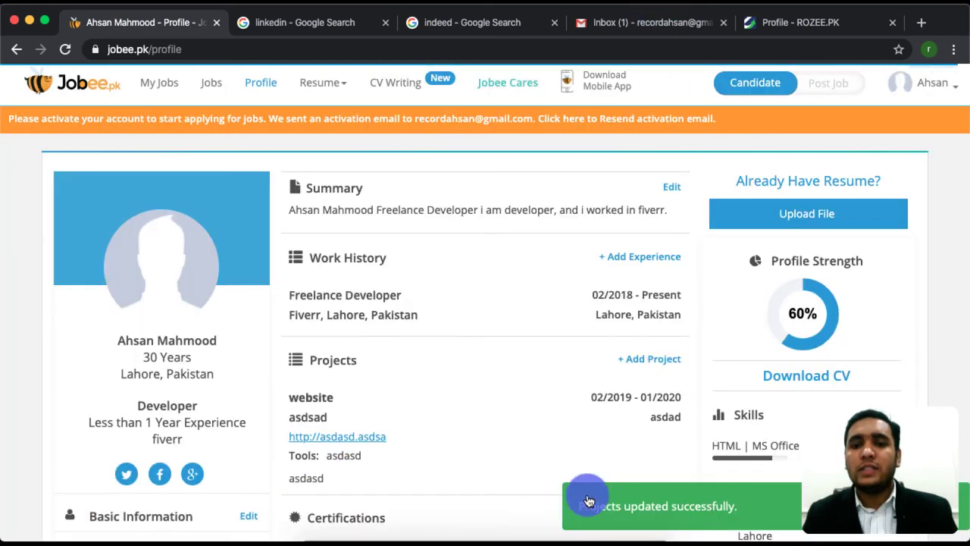
Scroll through the profile, check the 60% Profile Strength, and reach the Industry section
scroll(444, 450, down, 3)
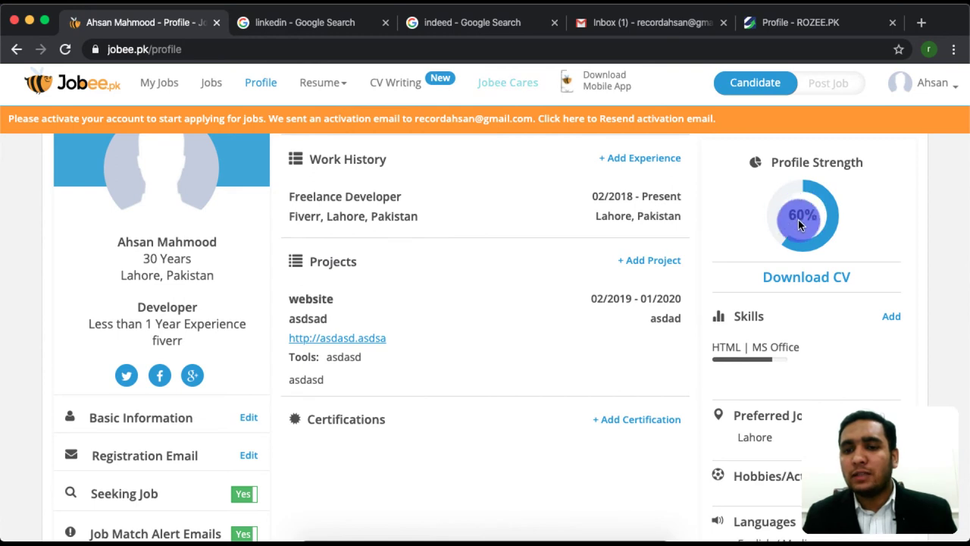
scroll(580, 417, down, 2)
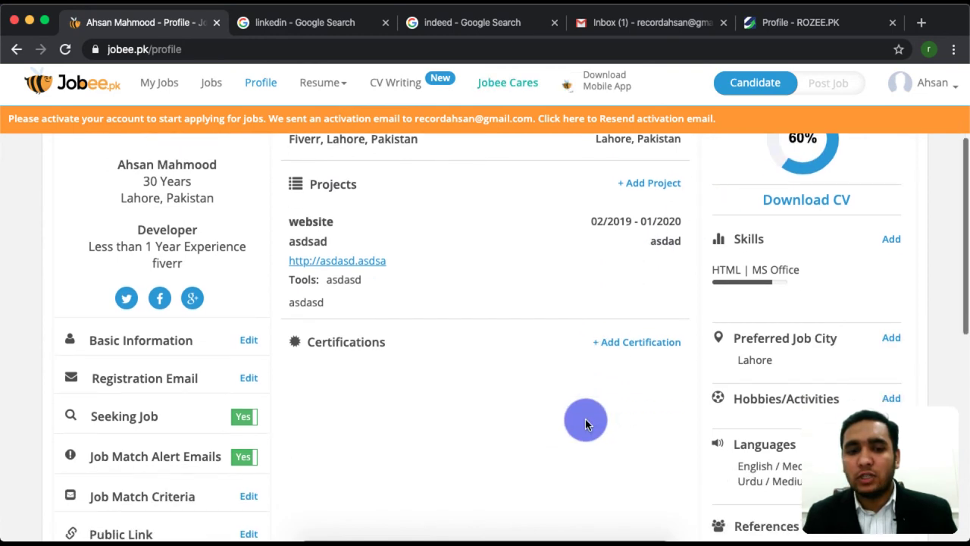
scroll(644, 349, up, 3)
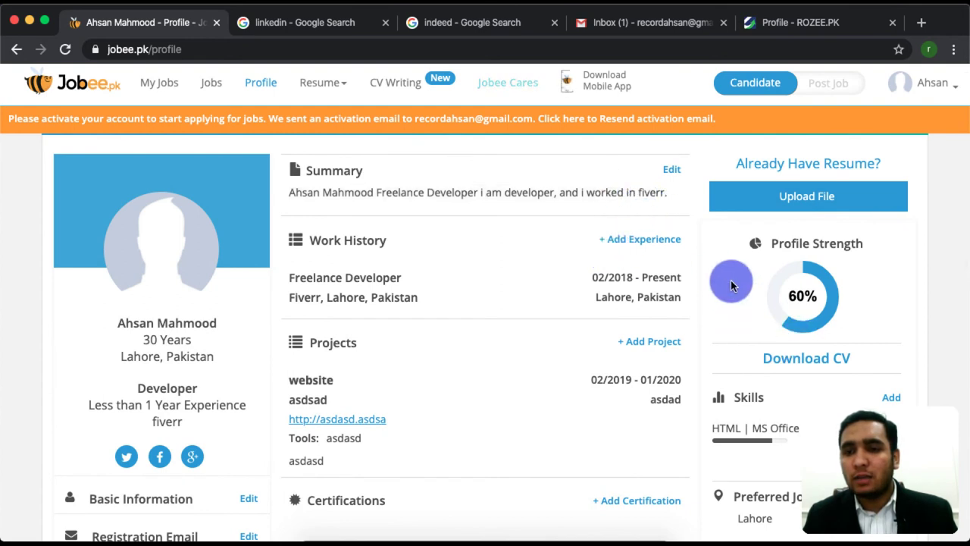
scroll(591, 356, down, 1)
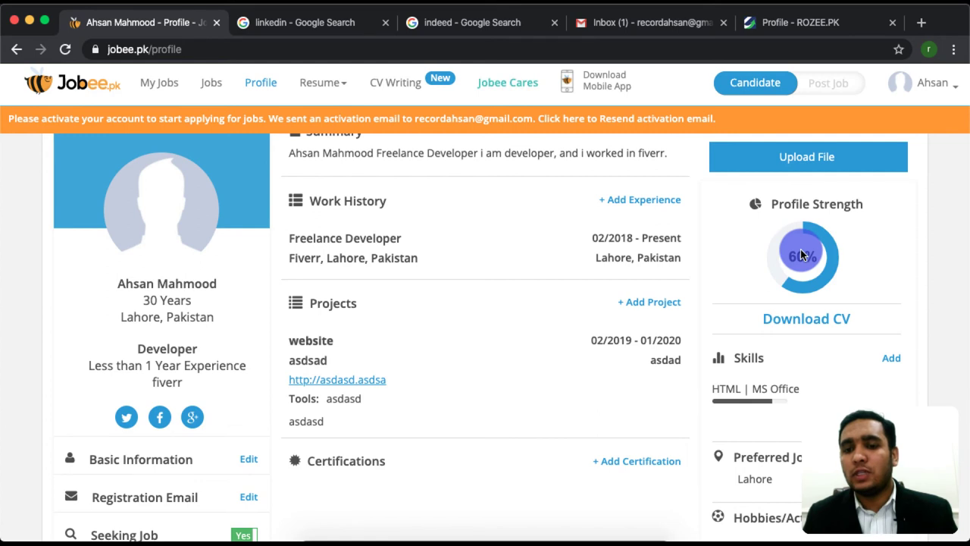
mouse_move(801, 255)
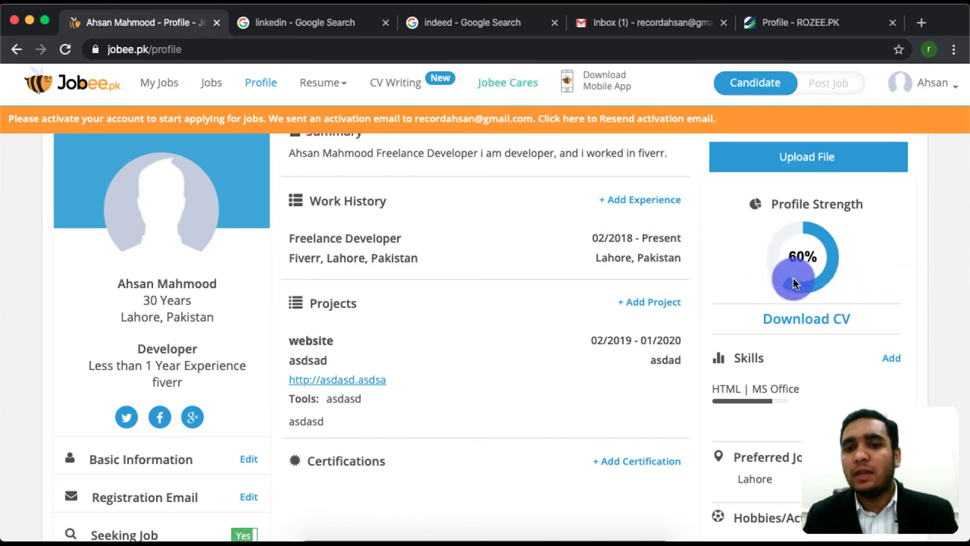
scroll(751, 340, down, 4)
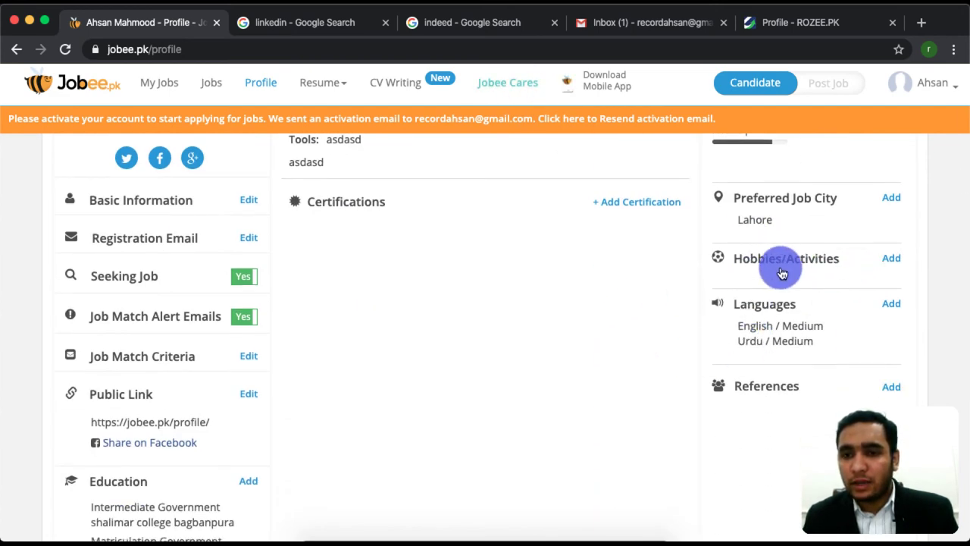
scroll(728, 407, up, 5)
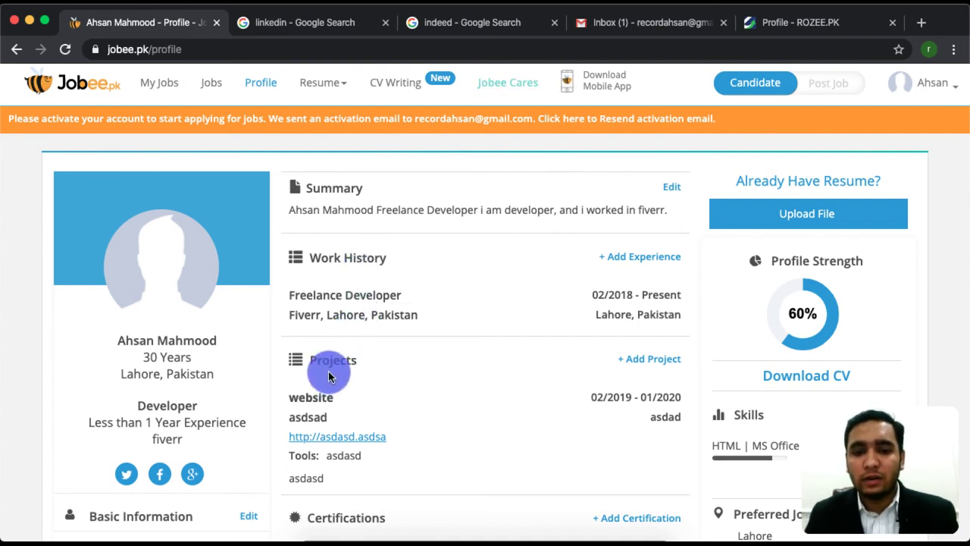
scroll(796, 449, down, 1)
scroll(796, 448, down, 5)
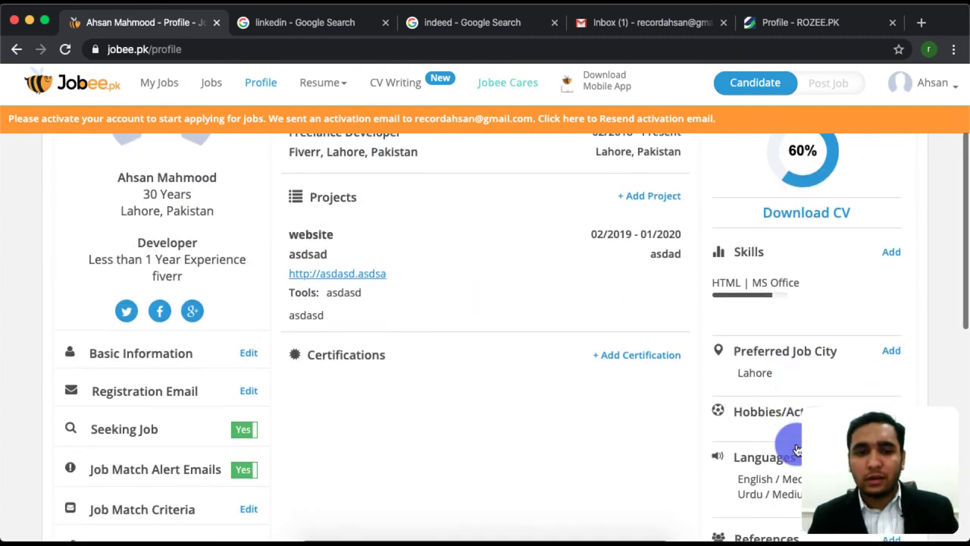
scroll(356, 411, down, 5)
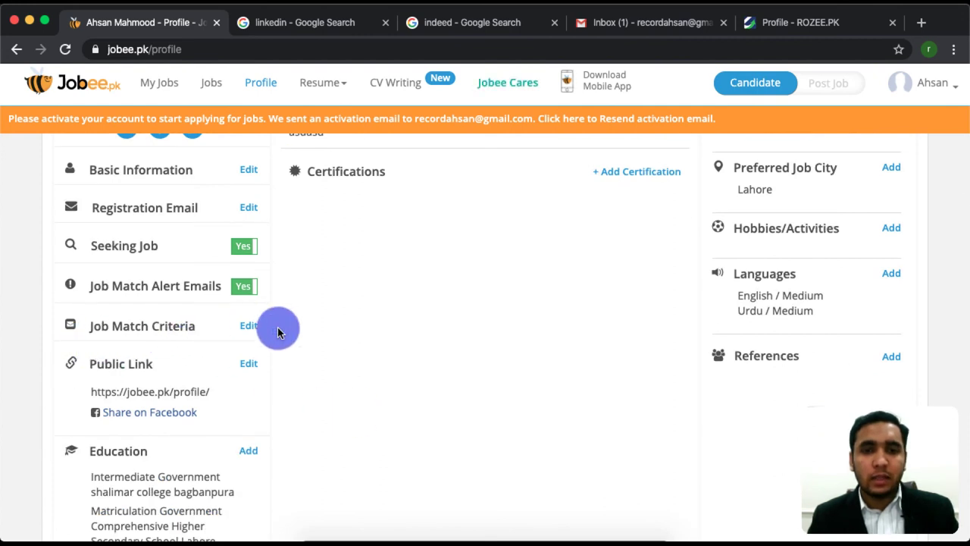
scroll(280, 399, down, 3)
scroll(188, 368, down, 5)
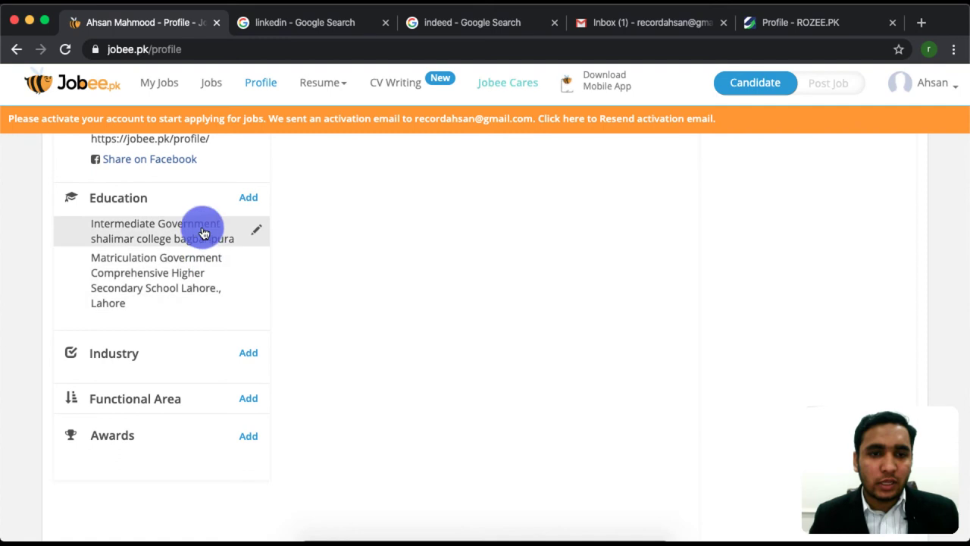
scroll(179, 308, down, 2)
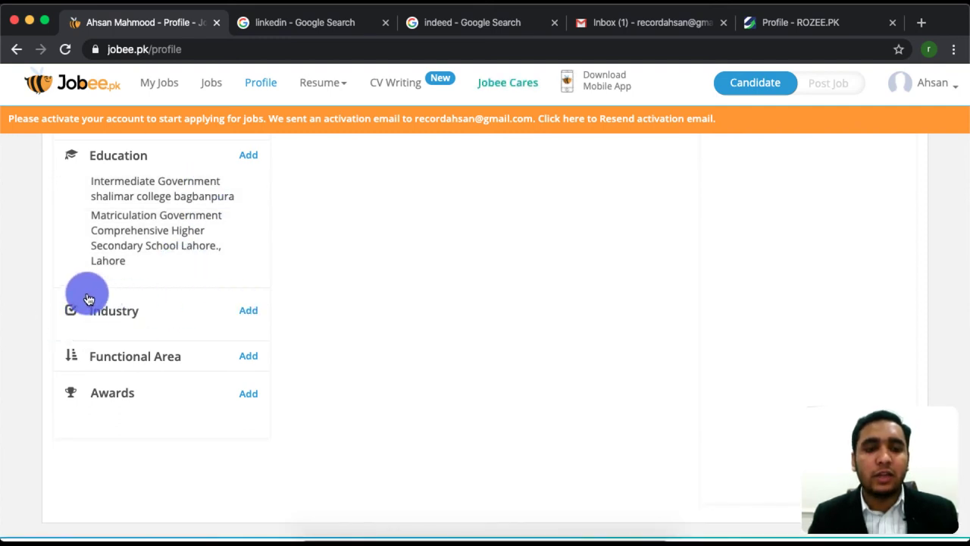
Search 'info' and save Information Technology as the profile's industry
click(250, 313)
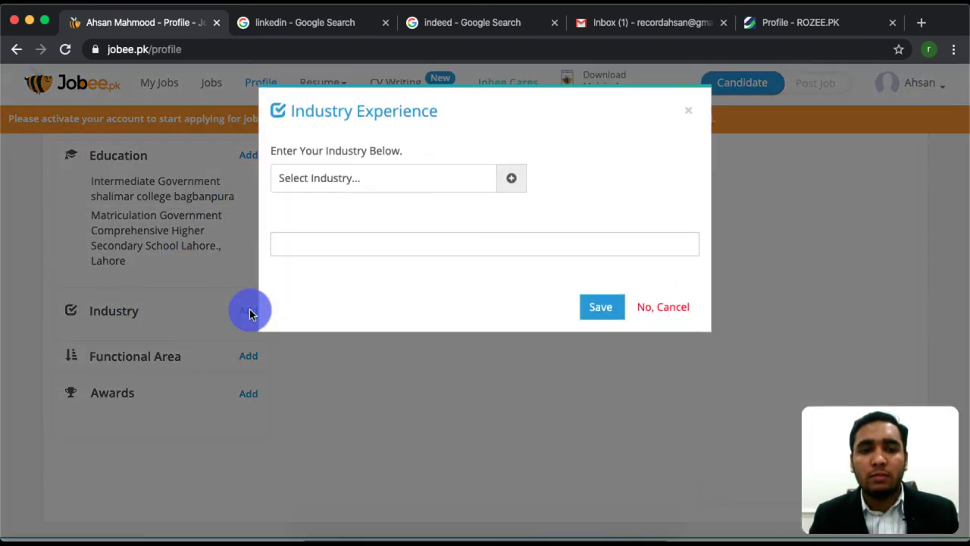
click(435, 178)
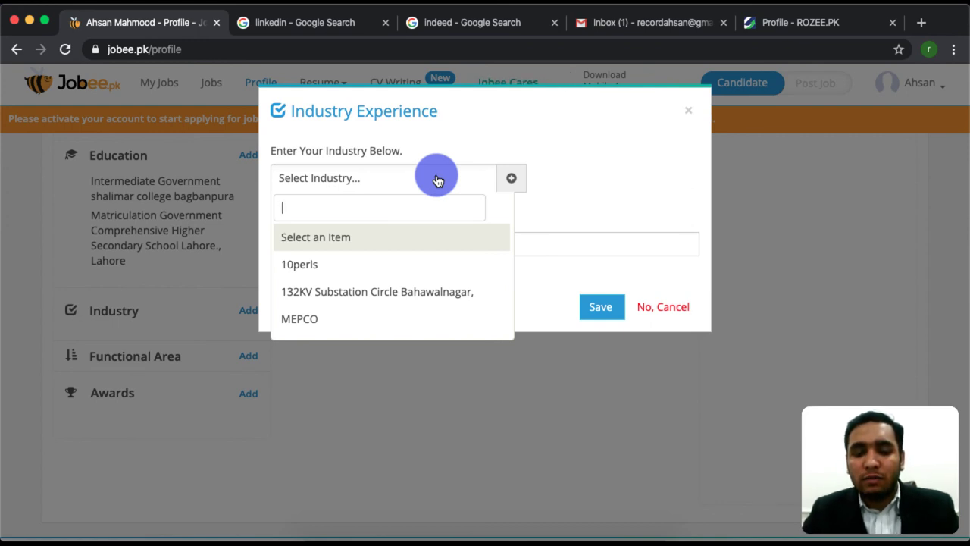
text(infor)
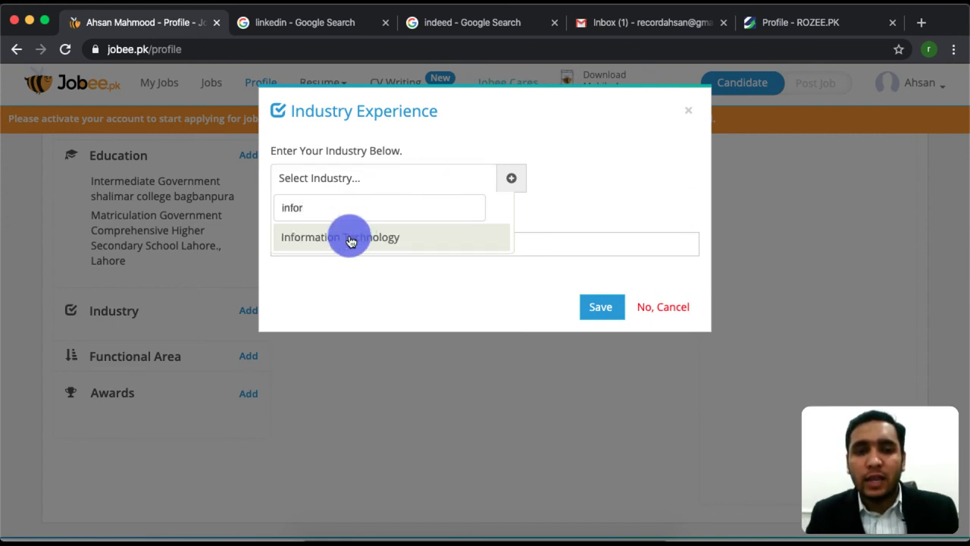
click(347, 237)
click(523, 182)
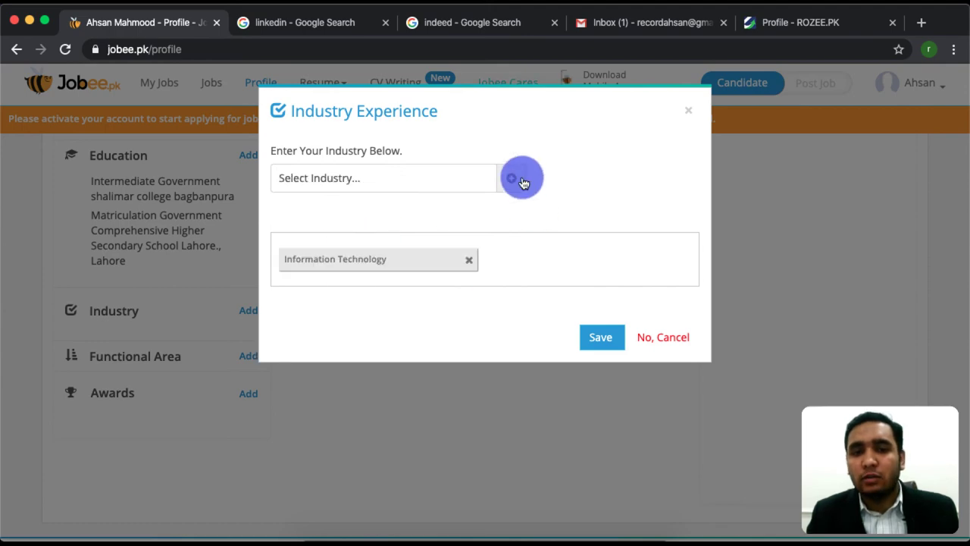
click(605, 339)
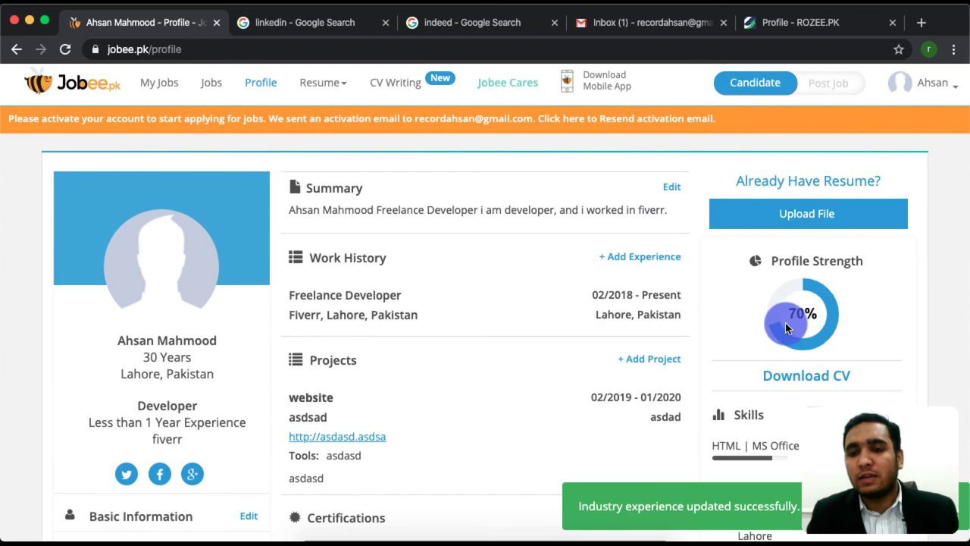
scroll(714, 379, down, 10)
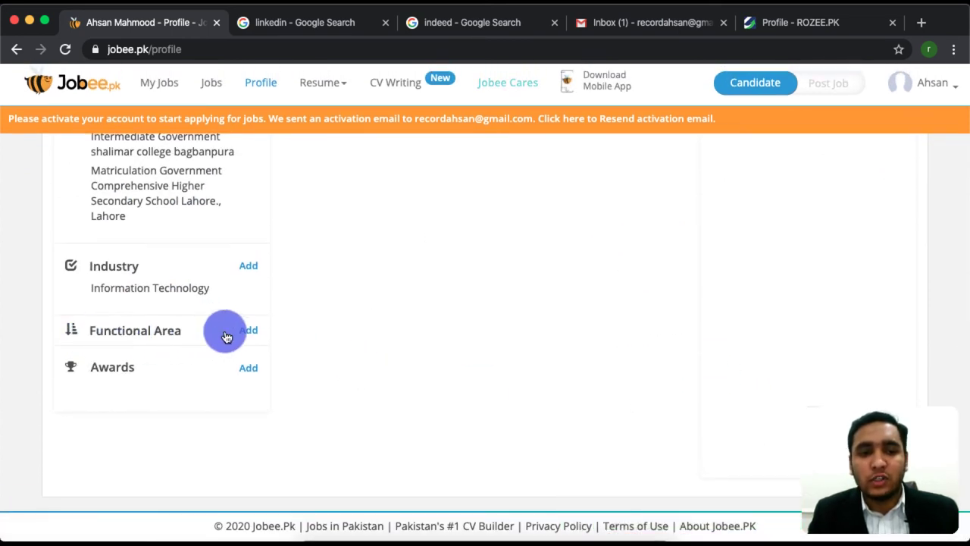
Save Advertising as the functional area, replacing the mistakenly picked Management Information System entry
click(250, 331)
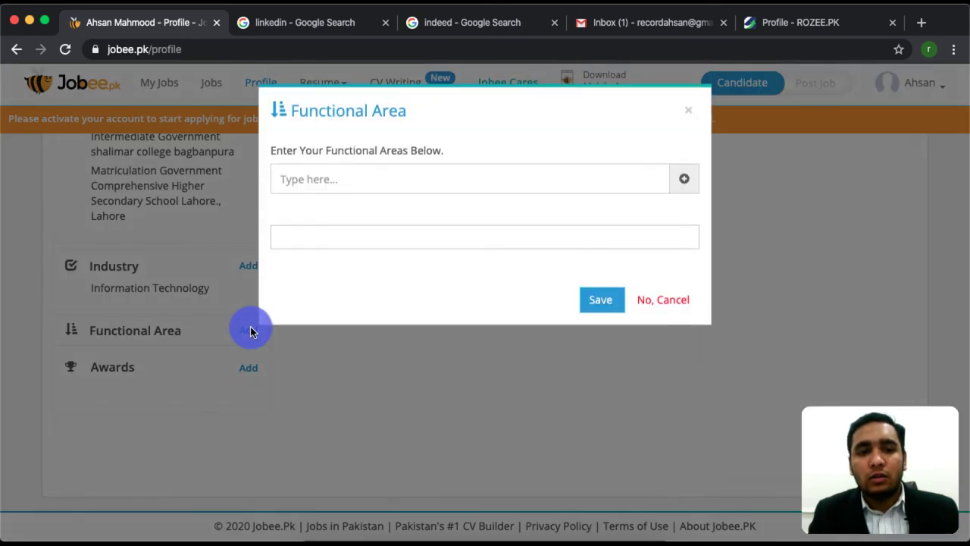
click(440, 174)
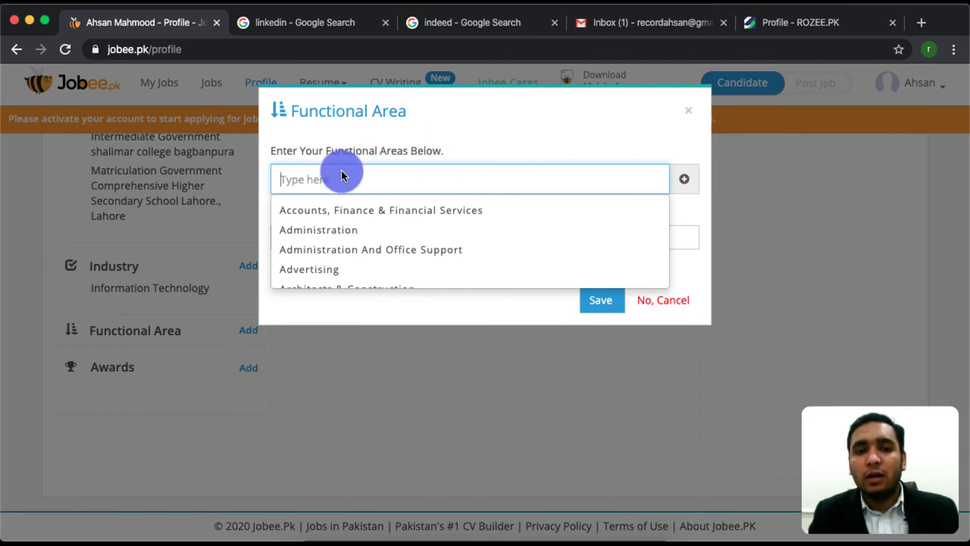
text(in)
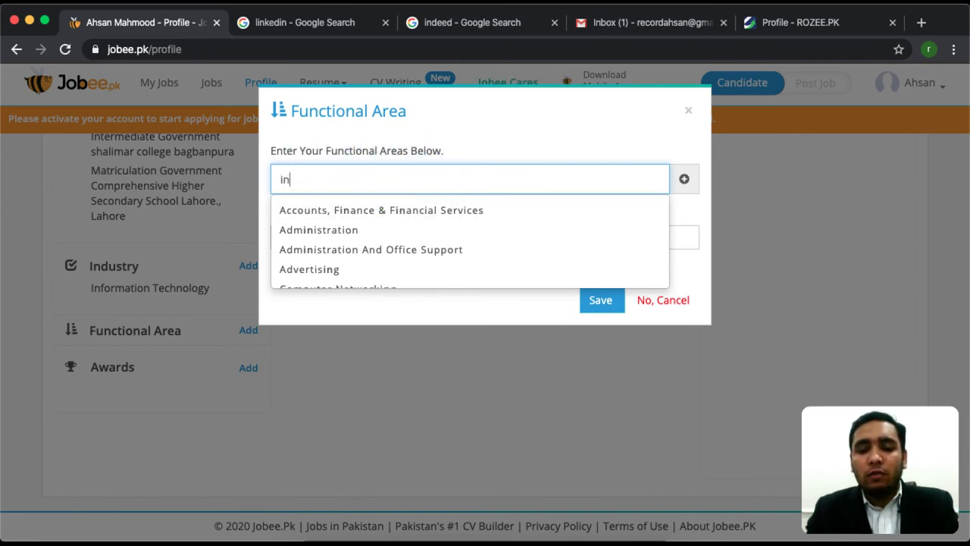
text(f)
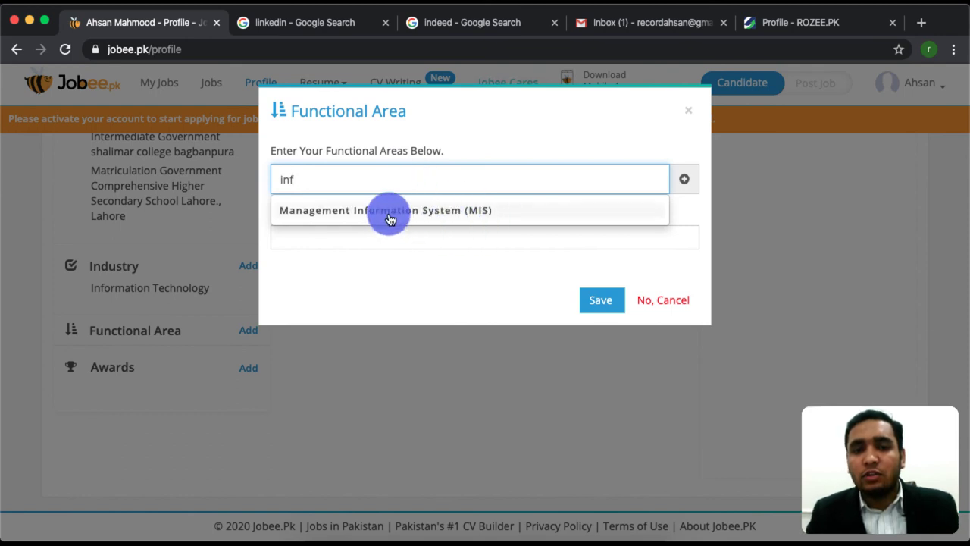
click(419, 210)
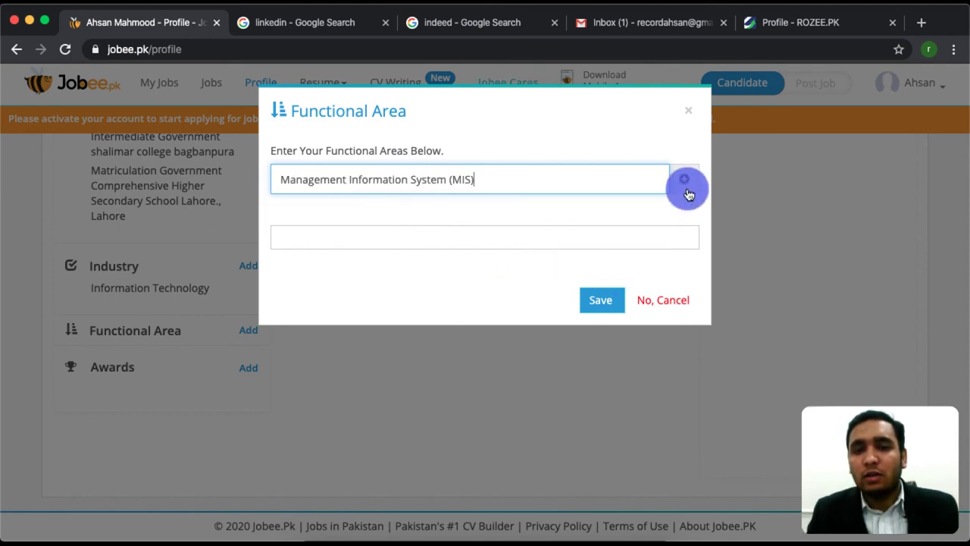
triple_click(547, 180)
key(BackSpace)
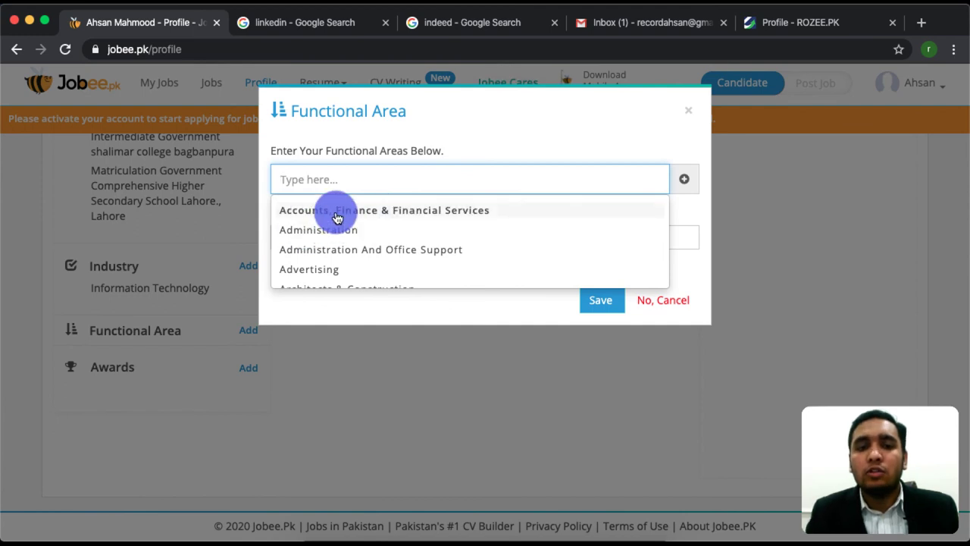
click(331, 267)
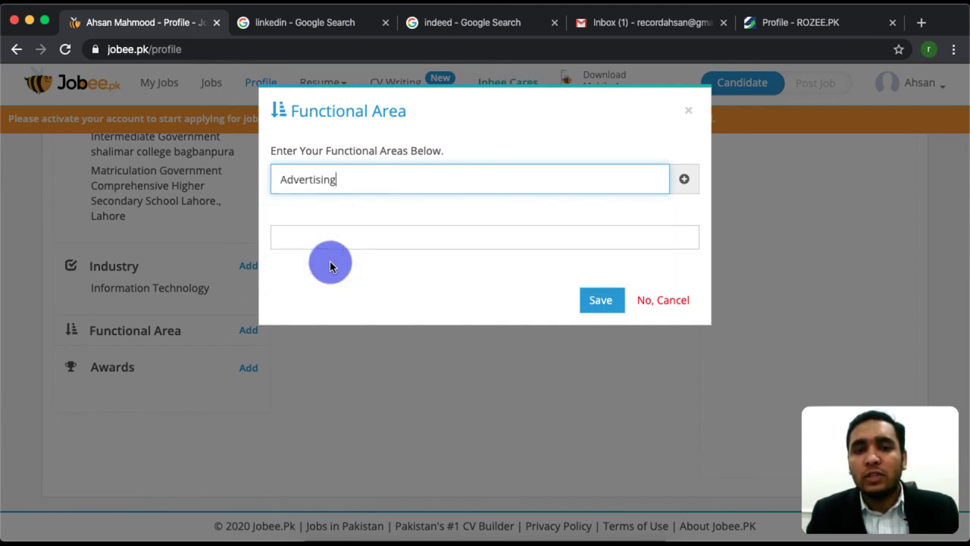
click(684, 180)
click(607, 331)
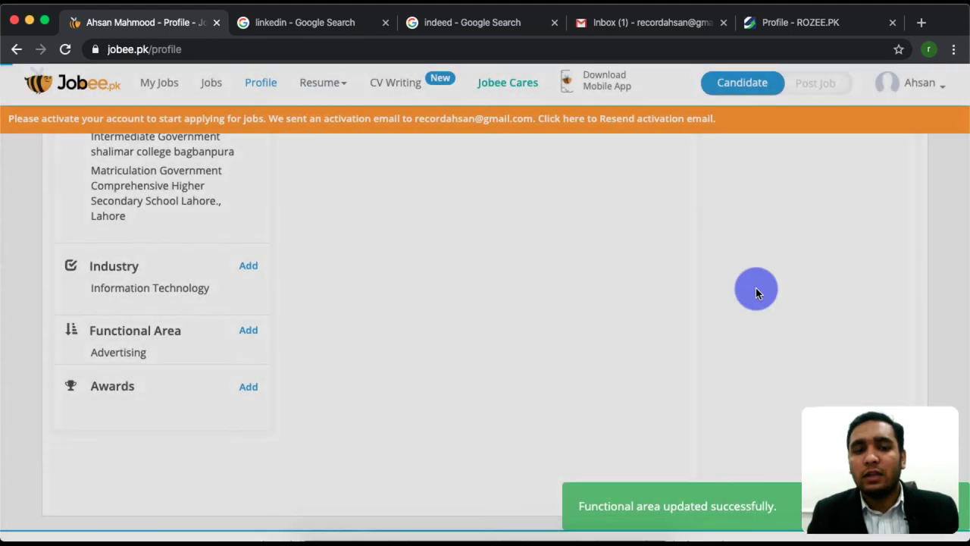
scroll(756, 288, up, 10)
scroll(781, 303, down, 6)
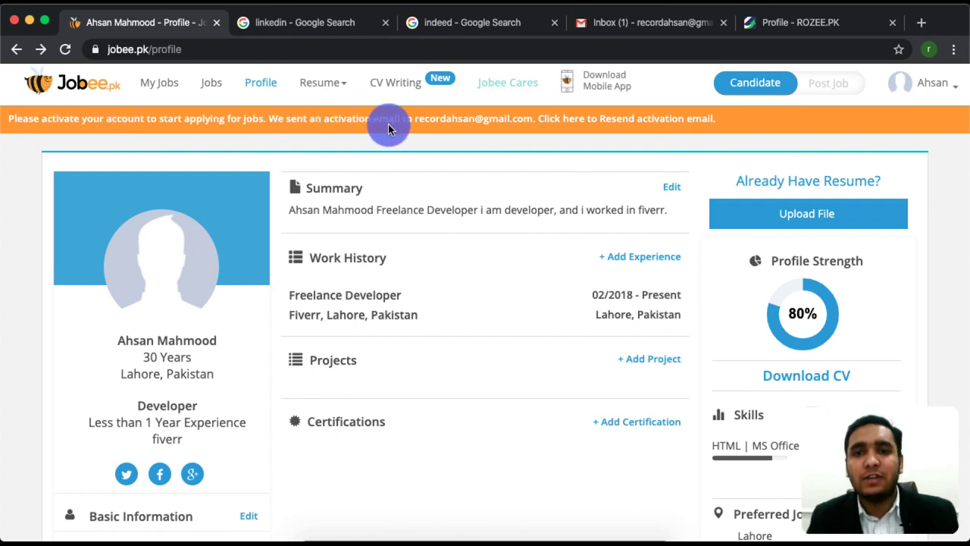
Confirm the account from the Gmail 'Confirm your account' email and close the old unactivated profile tab
click(620, 21)
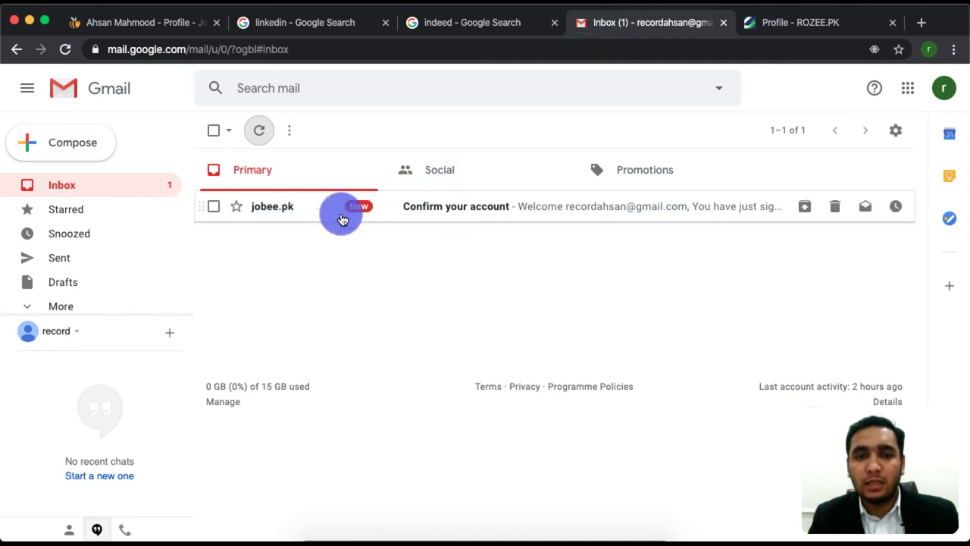
click(453, 212)
scroll(500, 341, down, 4)
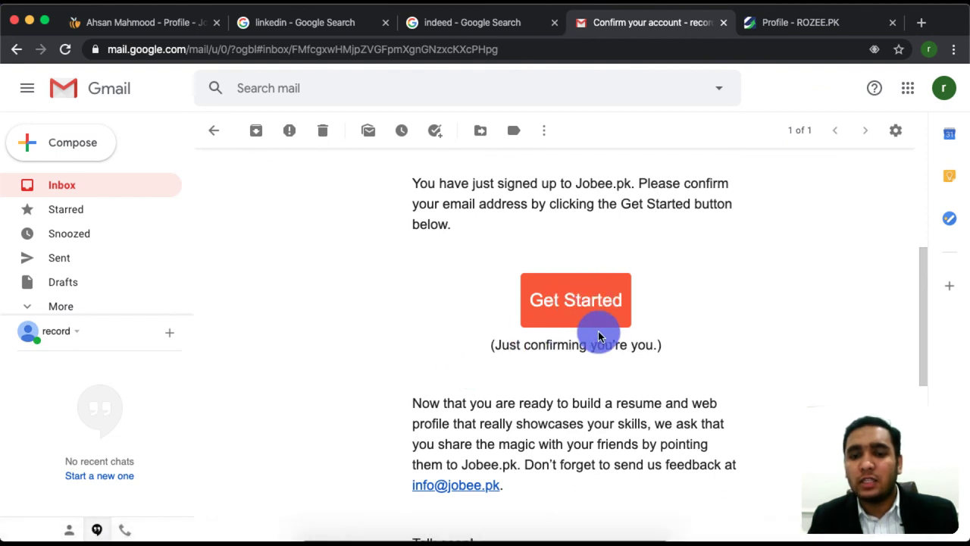
click(593, 306)
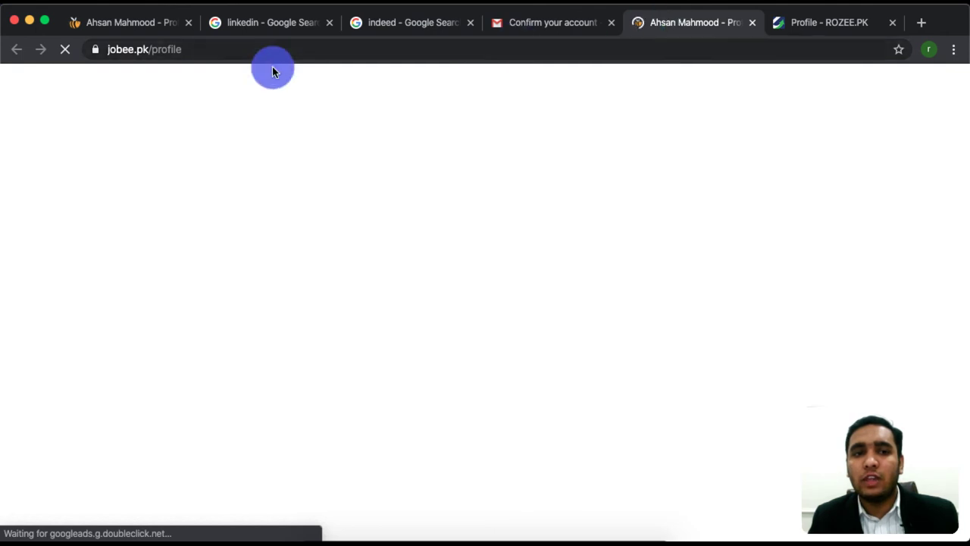
click(133, 22)
click(682, 25)
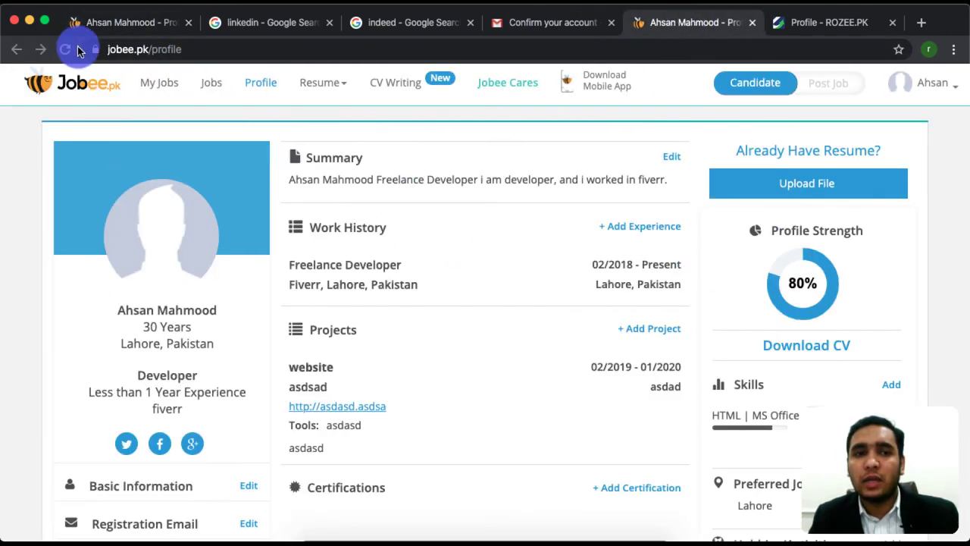